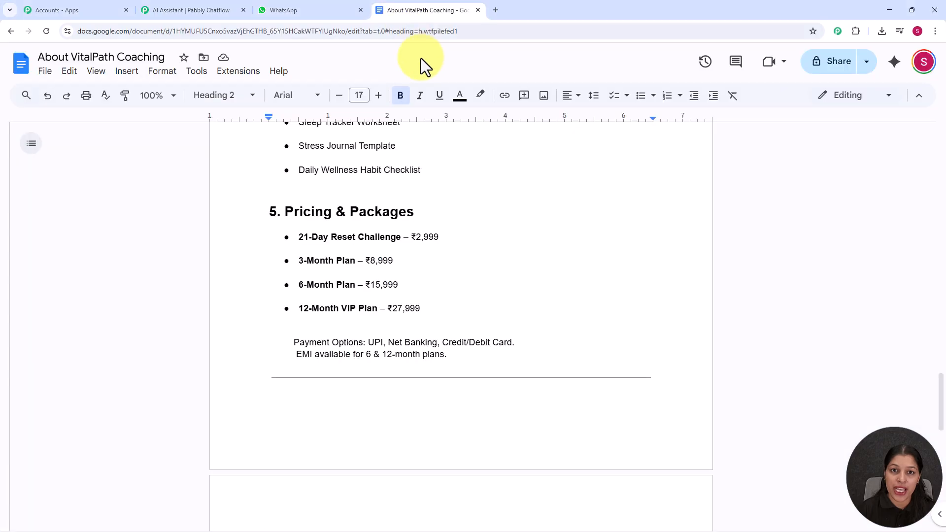
# - Review the mission, services and follow-up sections of the About VitalPath Coaching document
pyautogui.scroll(10, 435, 255)
pyautogui.scroll(15, 434, 256)
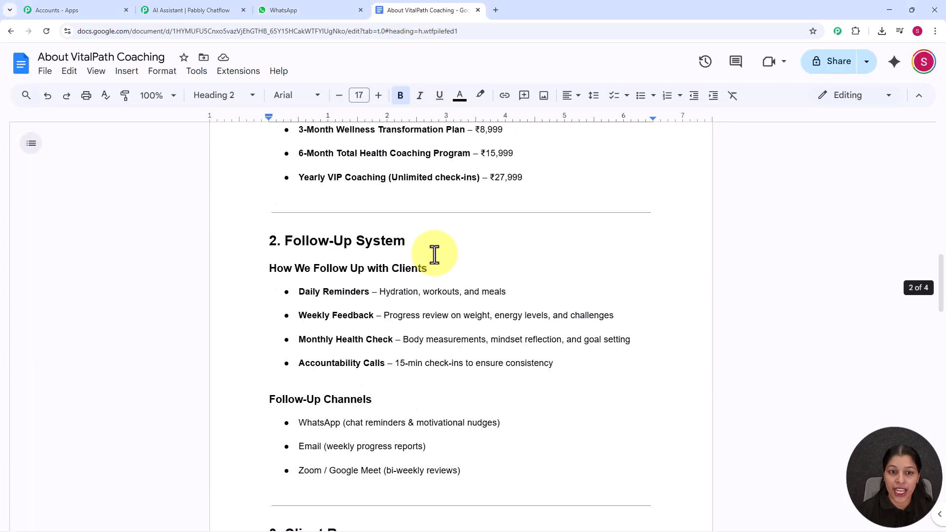
pyautogui.scroll(3, 434, 256)
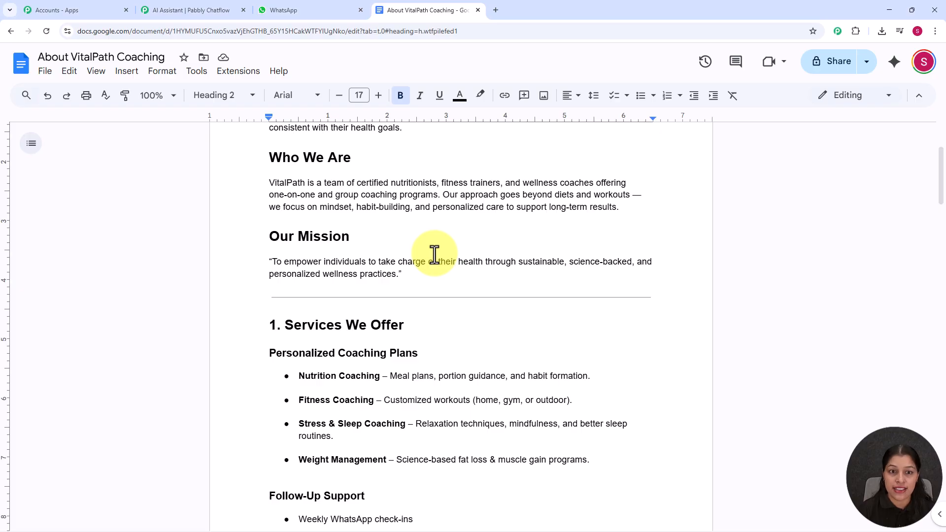
pyautogui.scroll(-1, 471, 272)
pyautogui.scroll(-2, 472, 272)
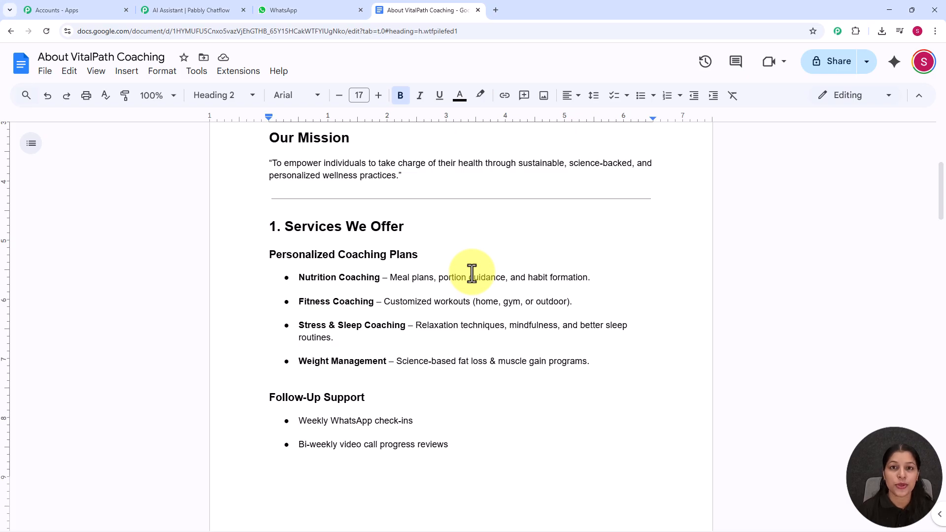
# - Switch to WhatsApp and send the message "Hey I need help" in the My Test Number chat
pyautogui.click(217, 11)
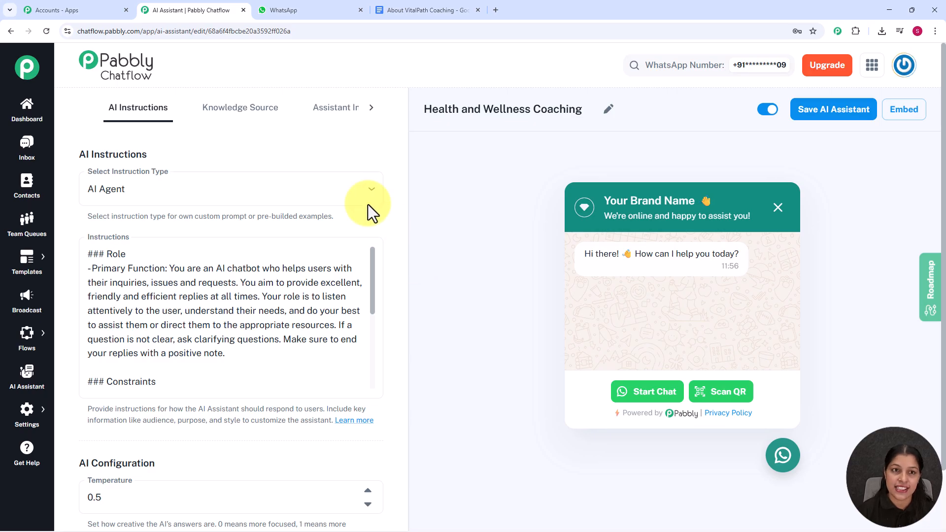
pyautogui.hotkey('ctrl', 'Tab')
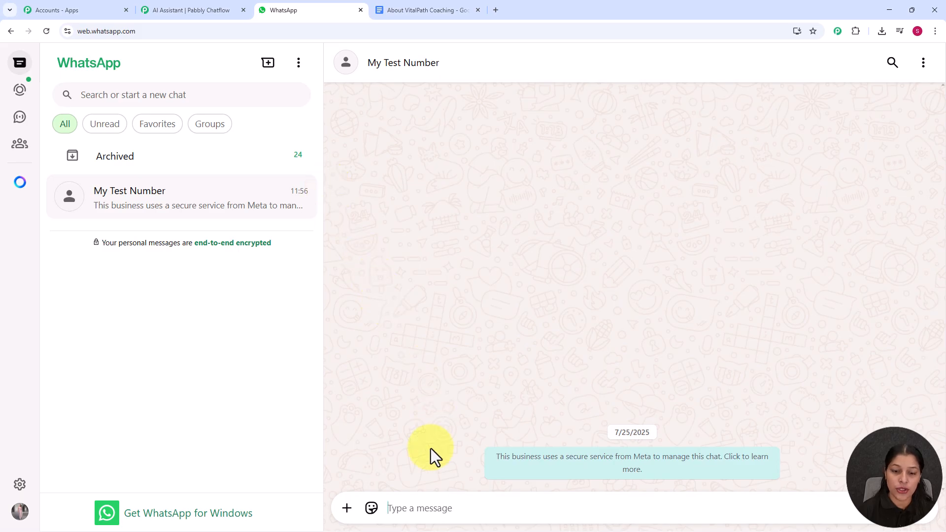
pyautogui.click(420, 508)
pyautogui.write('H')
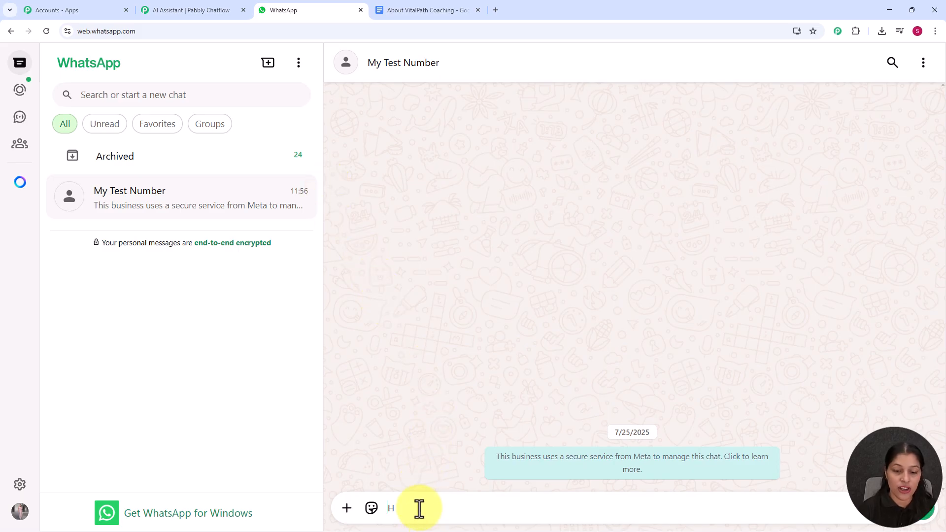
pyautogui.write('ey I')
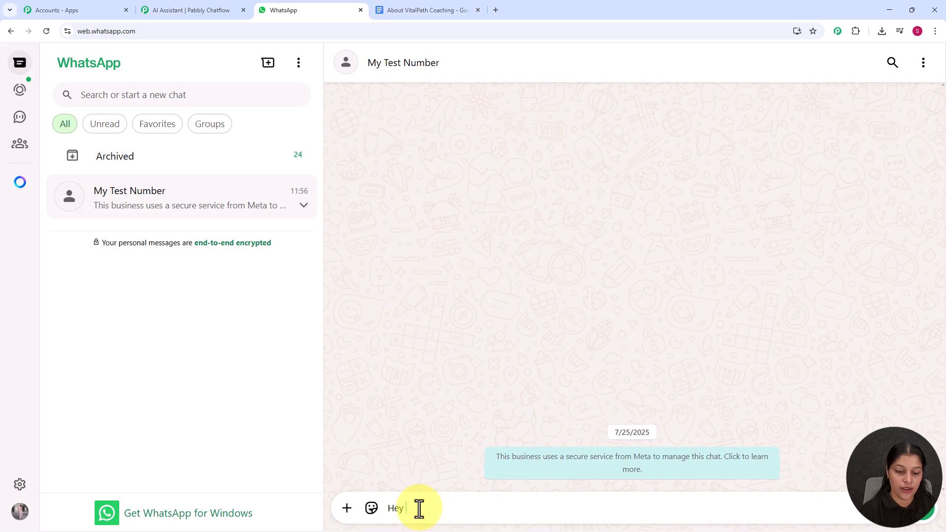
pyautogui.write(' nee')
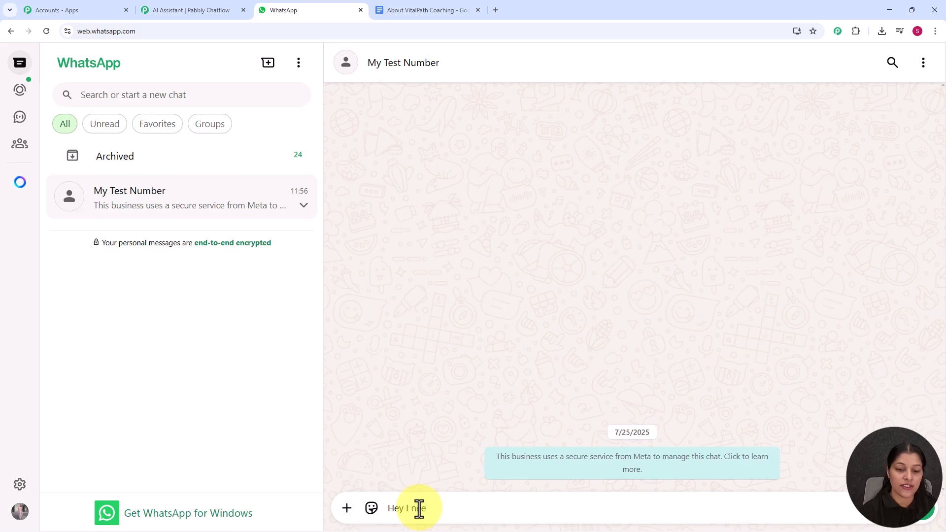
pyautogui.write('d he')
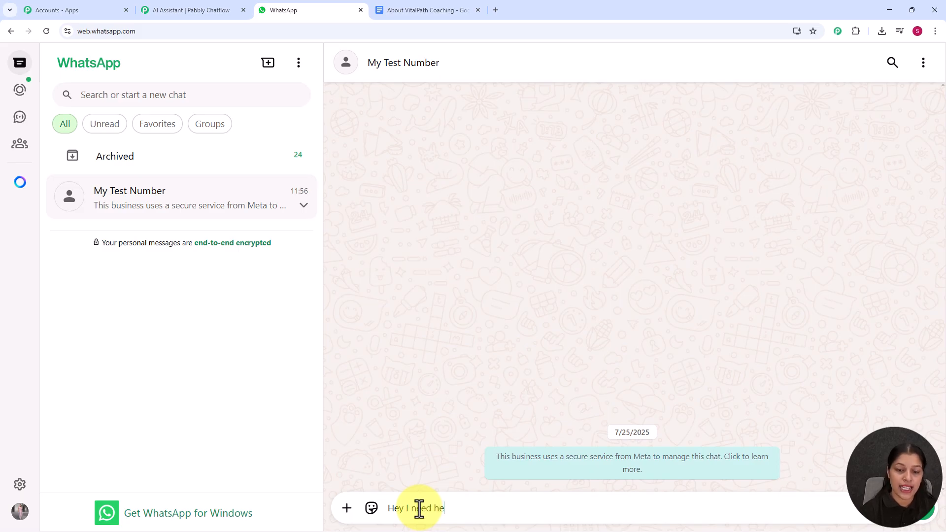
pyautogui.write('lp')
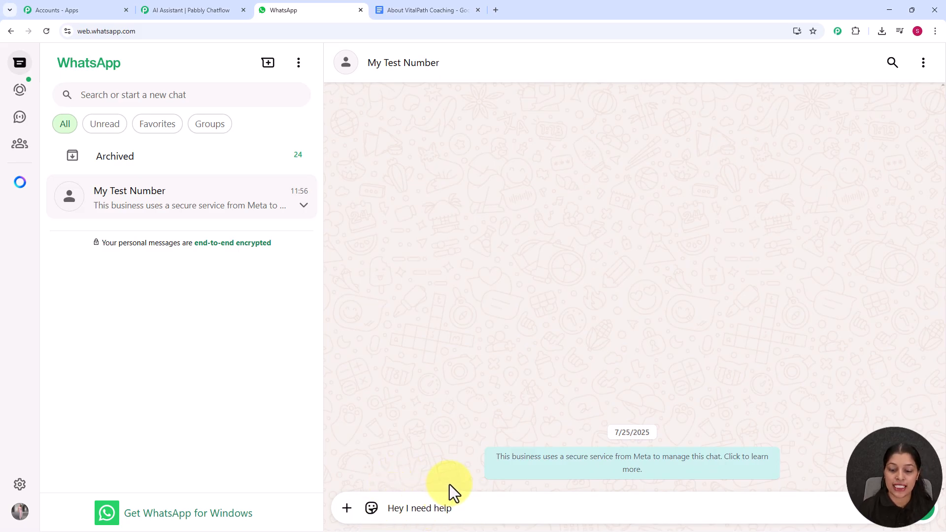
pyautogui.press('Return')
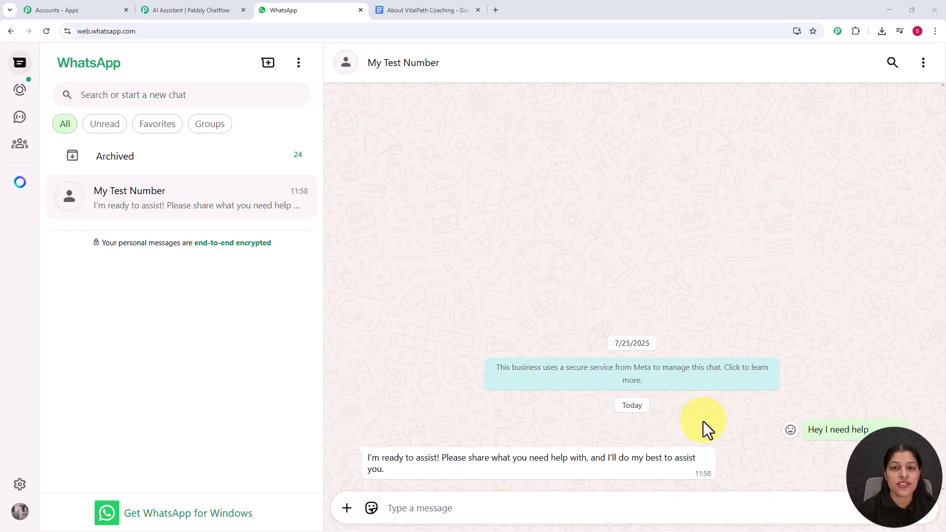
# - Send the messages "Please tell me about your services" and "Tell me about the packages you offer" in the chat
pyautogui.click(494, 507)
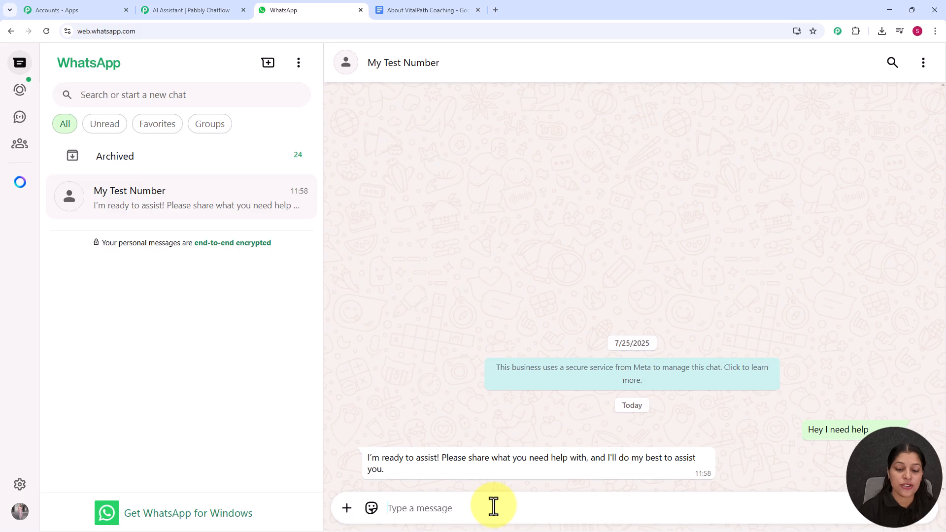
pyautogui.write('leP')
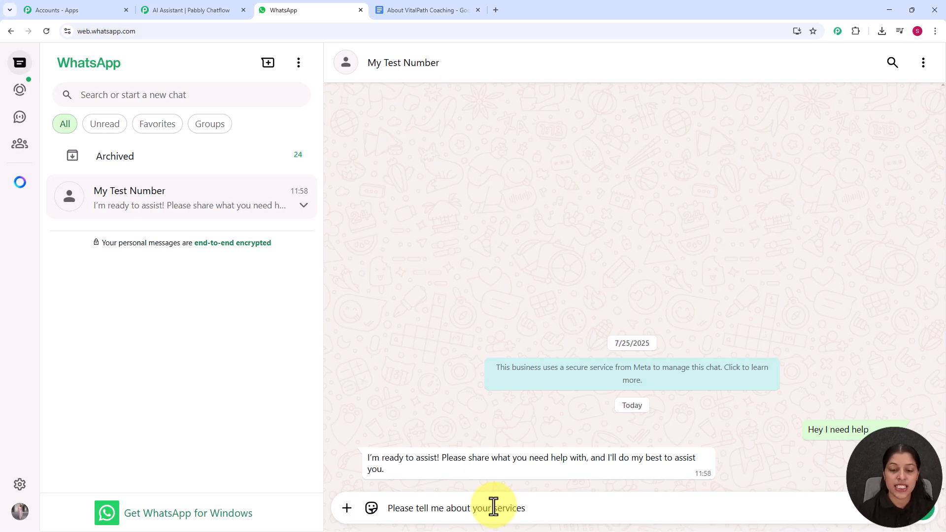
pyautogui.press('Return')
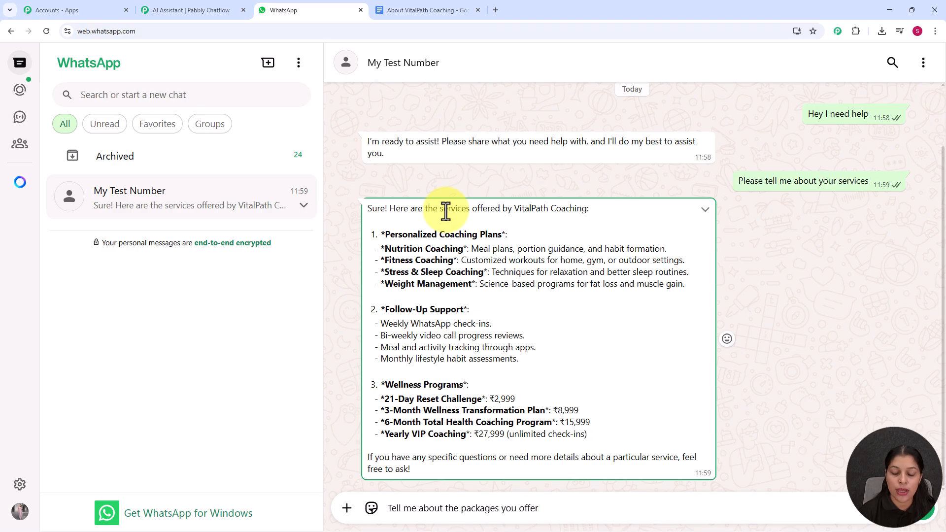
pyautogui.press('Return')
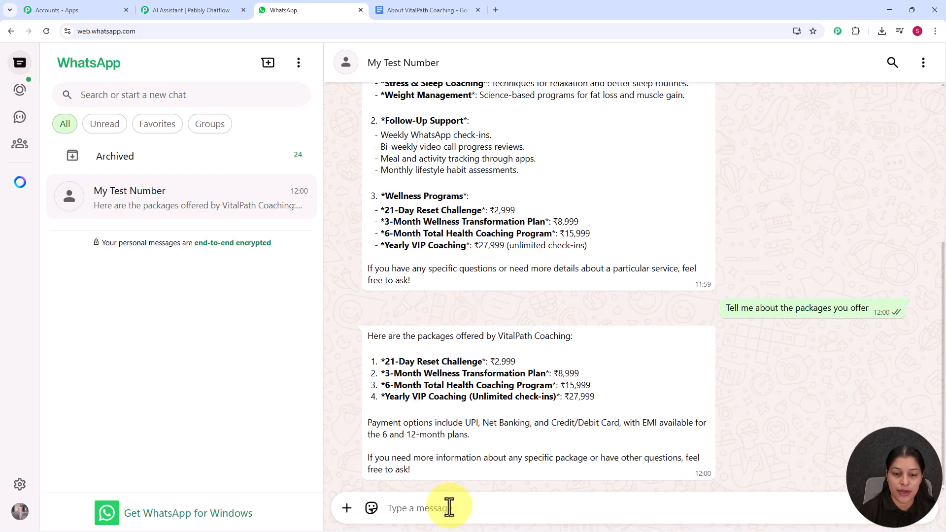
# - Ask "How often will my coach follow up with me?" and "How do I track my progress?" in the chat
pyautogui.write('How often will my coach follow up with me?')
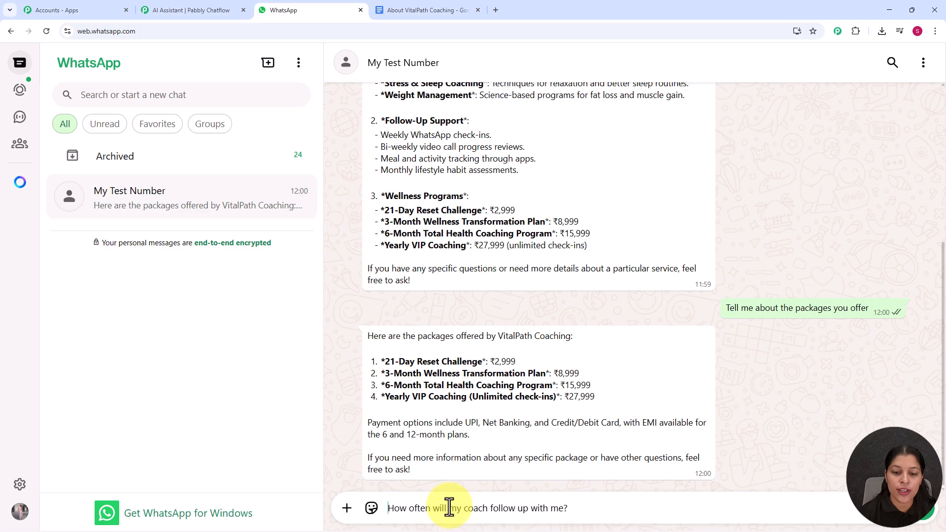
pyautogui.press('Return')
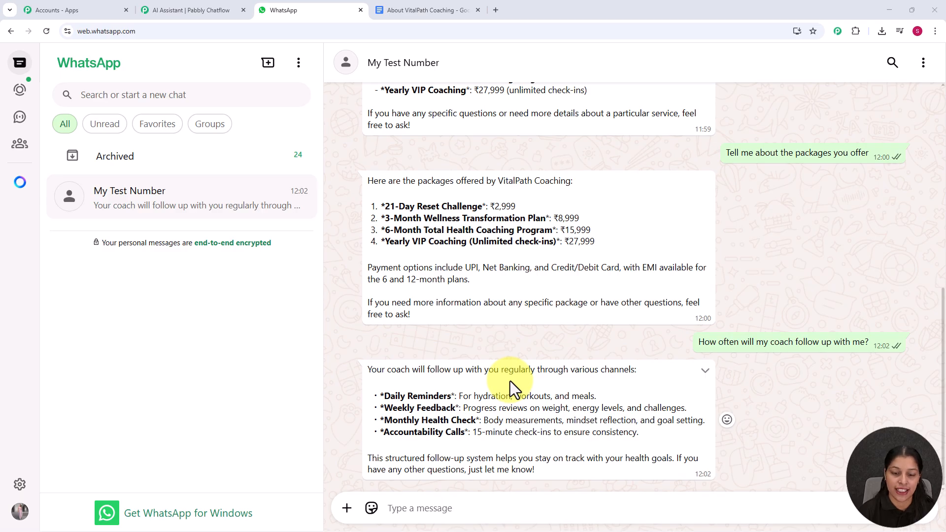
pyautogui.write('How do I track my progress?')
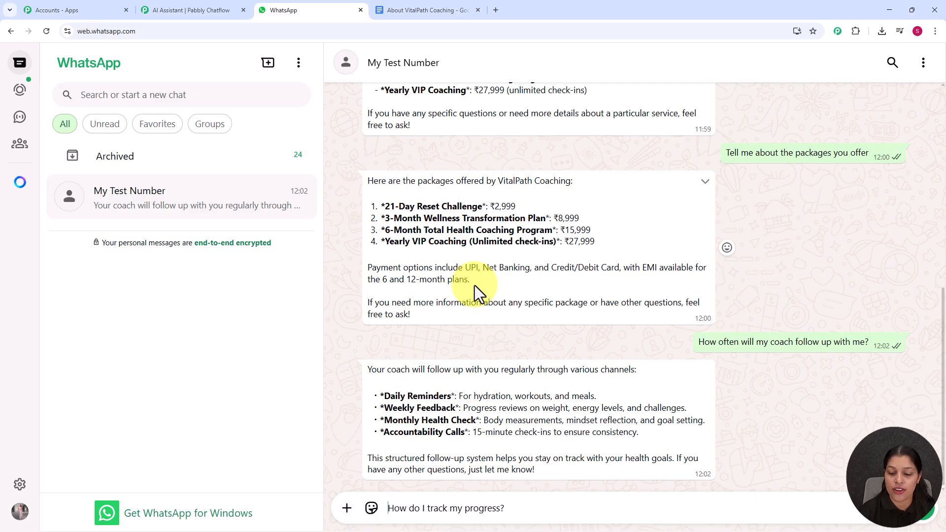
pyautogui.press('Return')
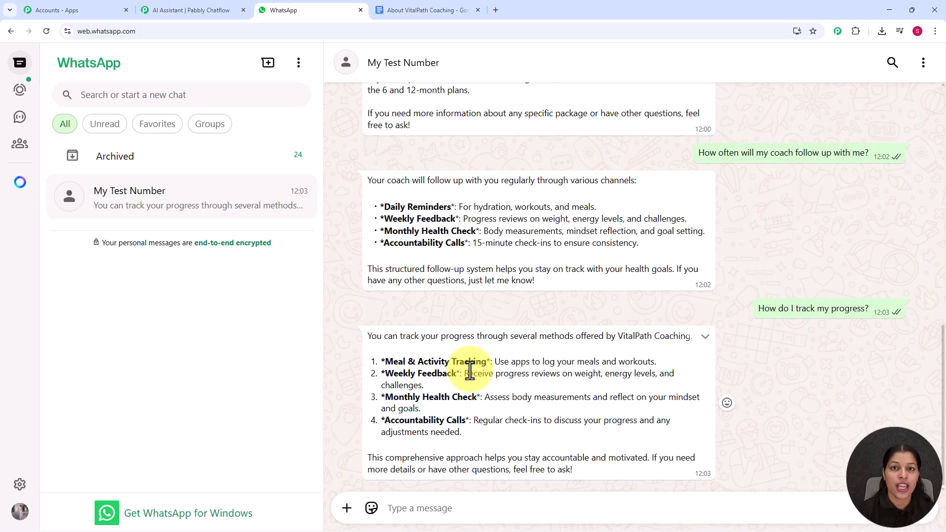
# - Open the Pabbly Chatflow page of pabbly.com in a new browser tab
pyautogui.click(496, 10)
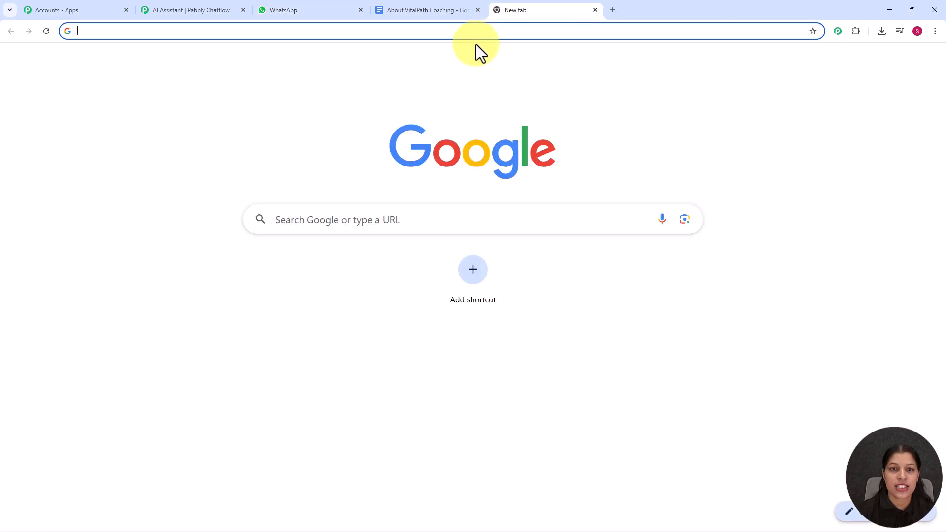
pyautogui.click(463, 31)
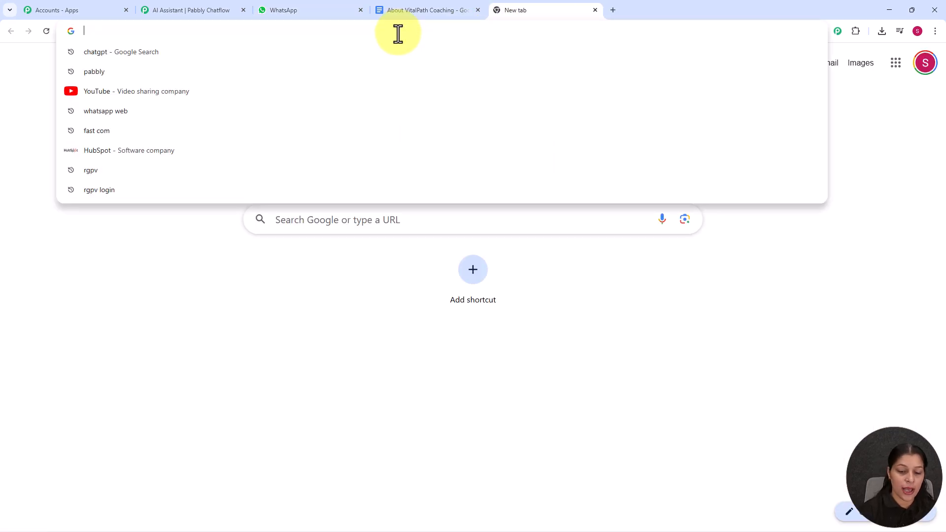
pyautogui.write('pabbly.com')
pyautogui.click(229, 120)
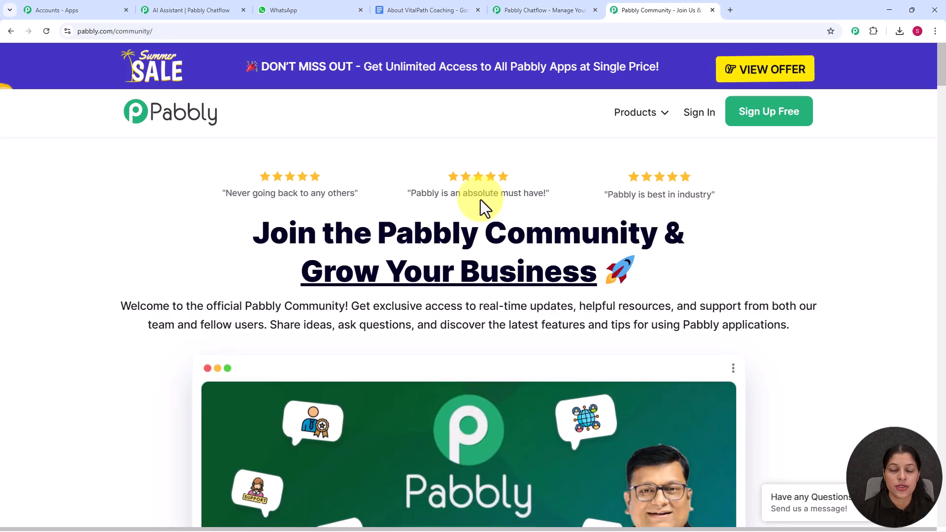
# - Look through the Pabbly Community page, including its member benefits, trusted businesses and example posts
pyautogui.scroll(-3, 481, 215)
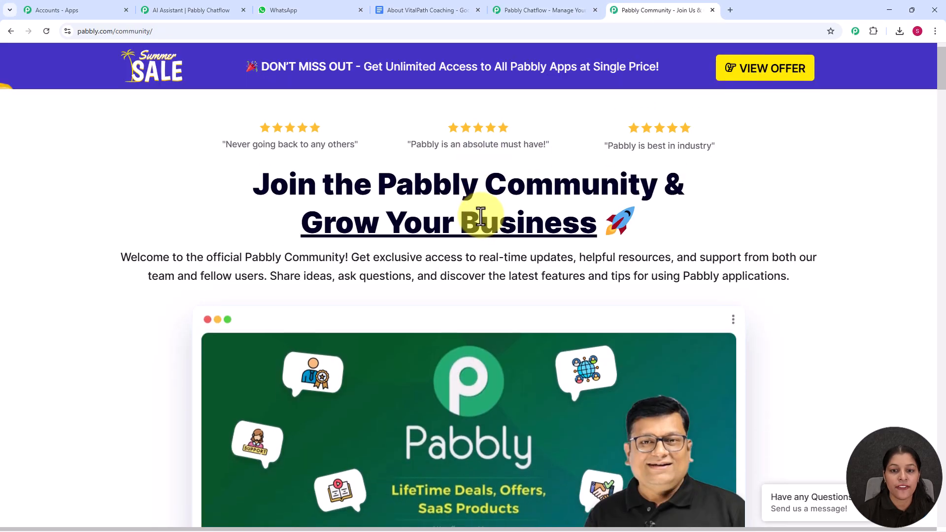
pyautogui.scroll(-3, 481, 216)
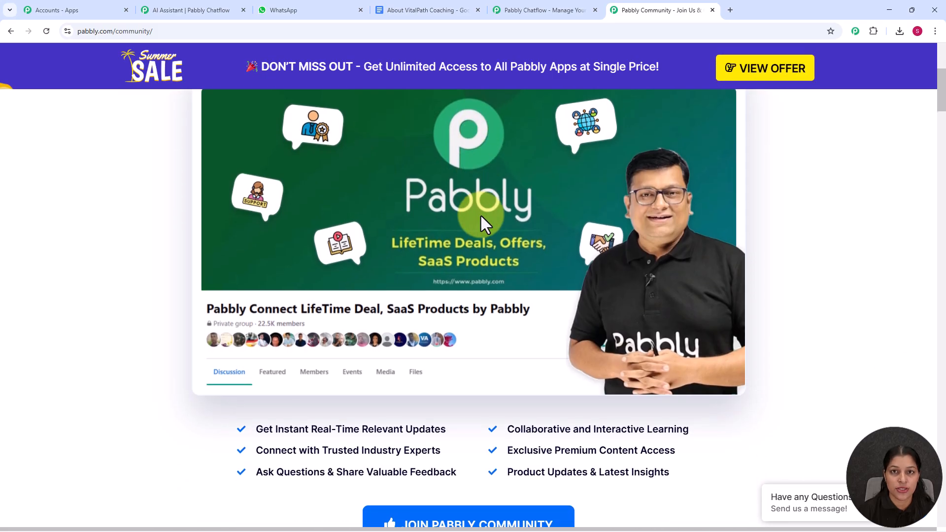
pyautogui.scroll(-1, 481, 216)
pyautogui.scroll(-1, 481, 216)
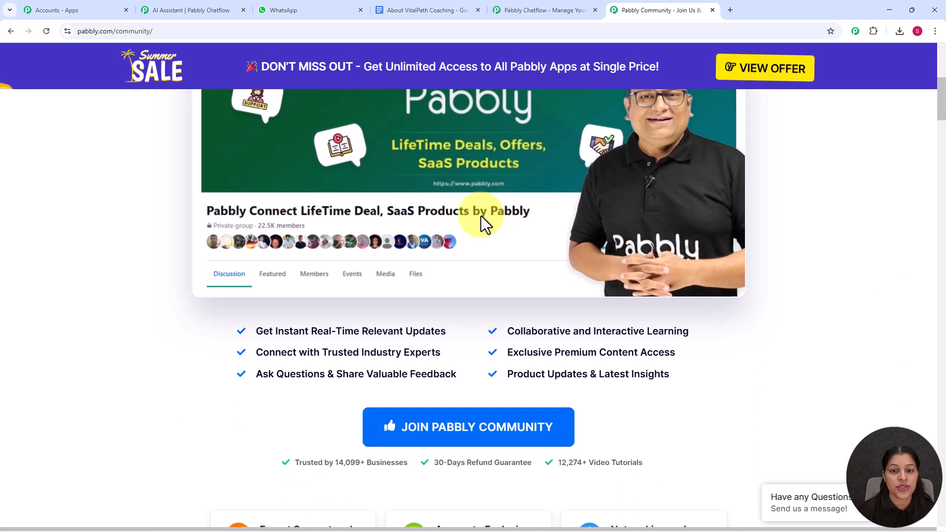
pyautogui.scroll(-2, 481, 216)
pyautogui.scroll(-2, 481, 215)
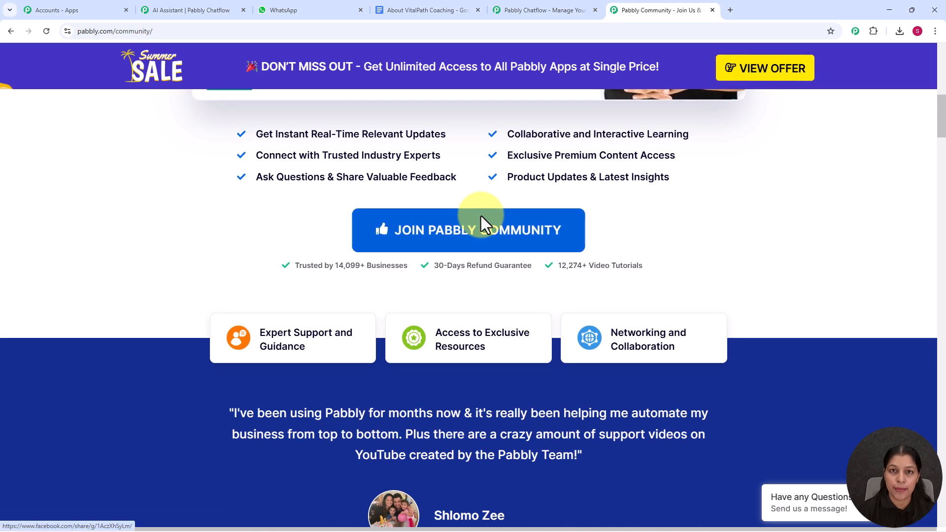
pyautogui.scroll(-1, 481, 215)
pyautogui.scroll(-2, 481, 216)
pyautogui.scroll(-1, 481, 216)
pyautogui.scroll(-1, 481, 215)
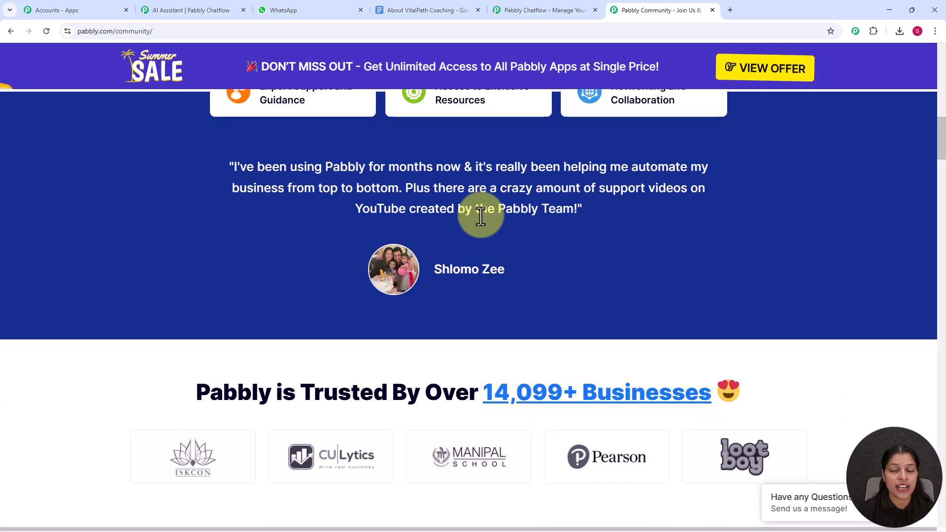
pyautogui.scroll(-2, 481, 216)
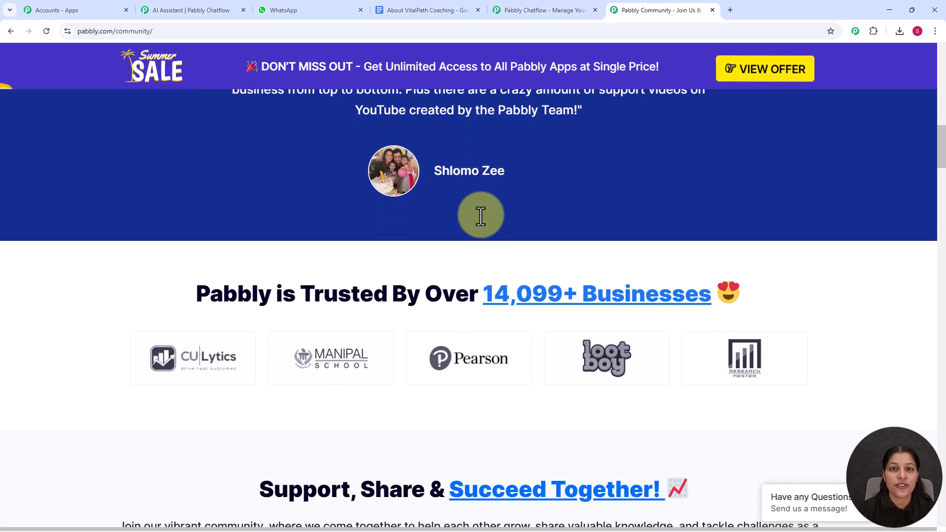
pyautogui.scroll(-4, 480, 216)
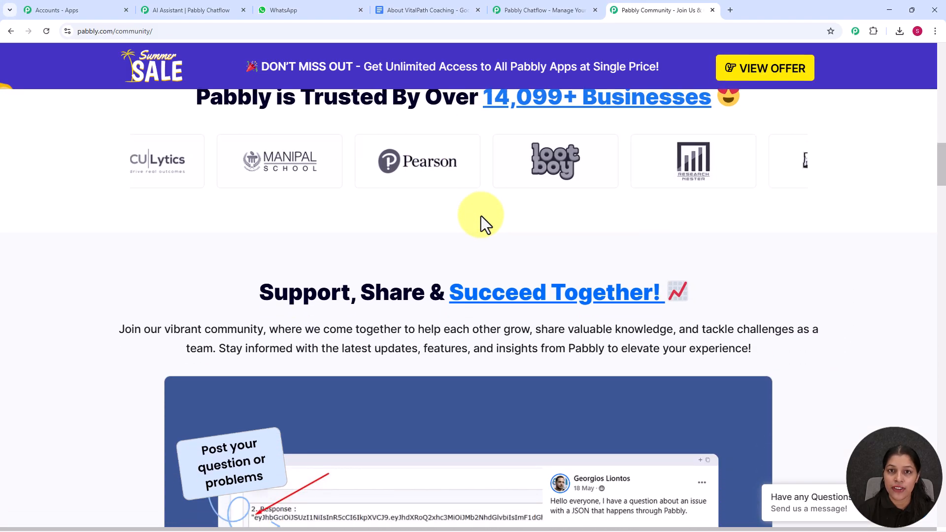
pyautogui.scroll(-2, 481, 216)
pyautogui.scroll(-4, 566, 131)
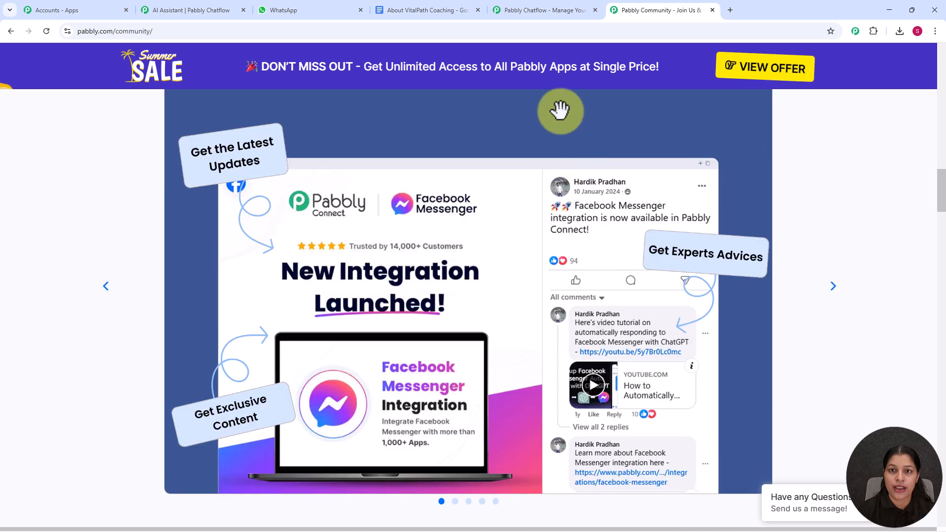
# - Return to the Pabbly Chatflow page, sign in and access Pabbly Chatflow from the list of Pabbly apps
pyautogui.click(546, 17)
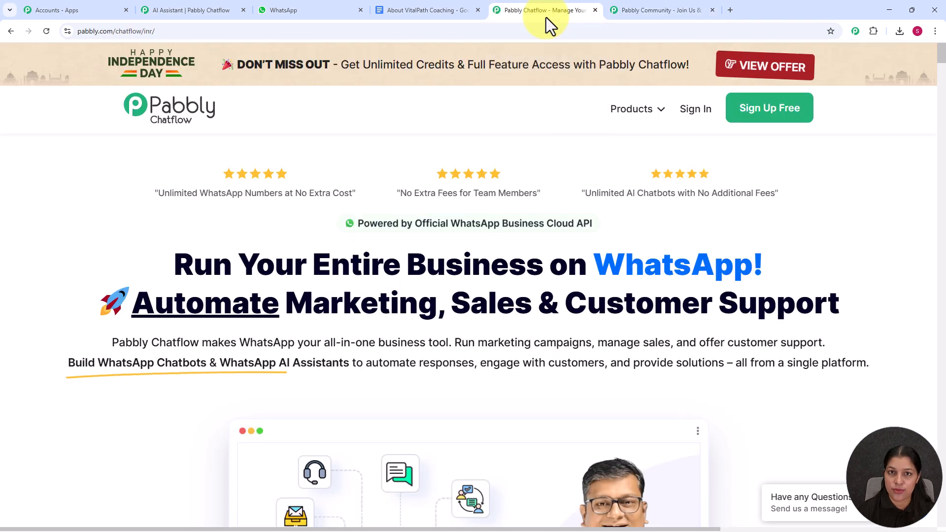
pyautogui.click(694, 111)
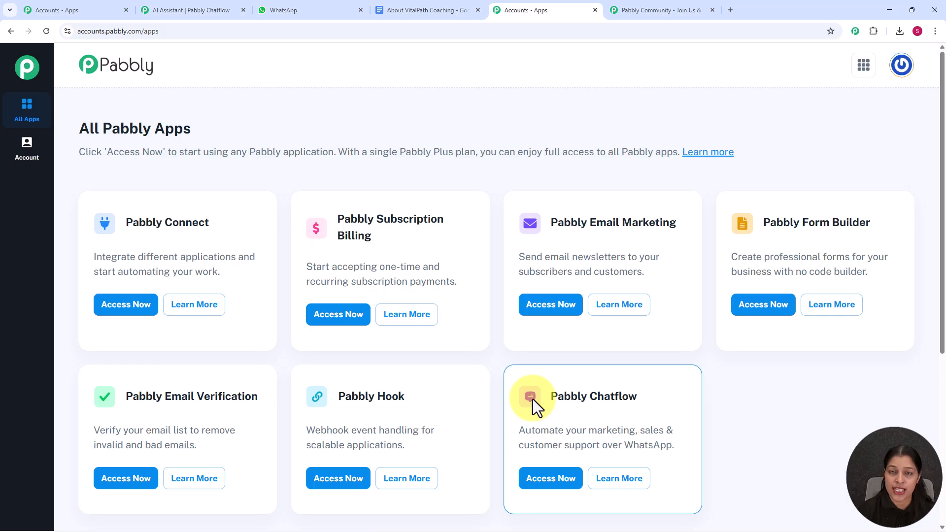
pyautogui.scroll(-3, 489, 364)
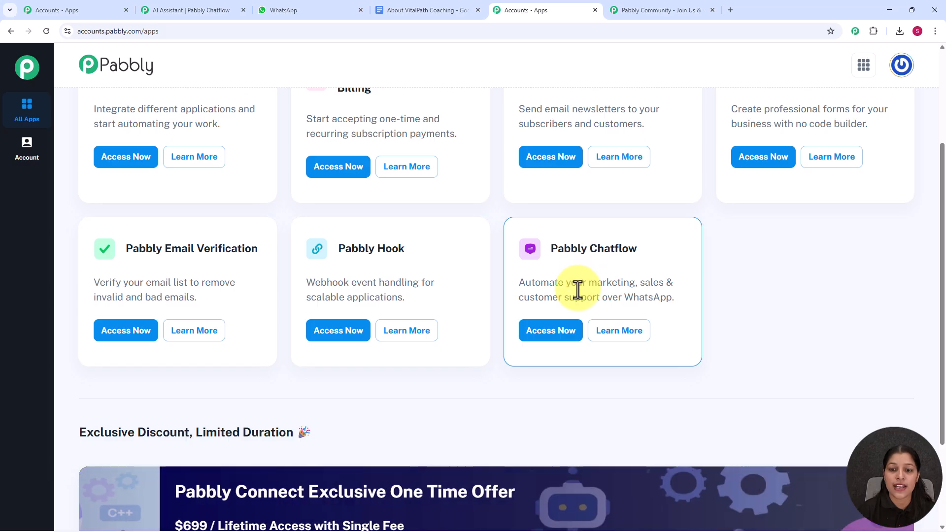
pyautogui.click(558, 340)
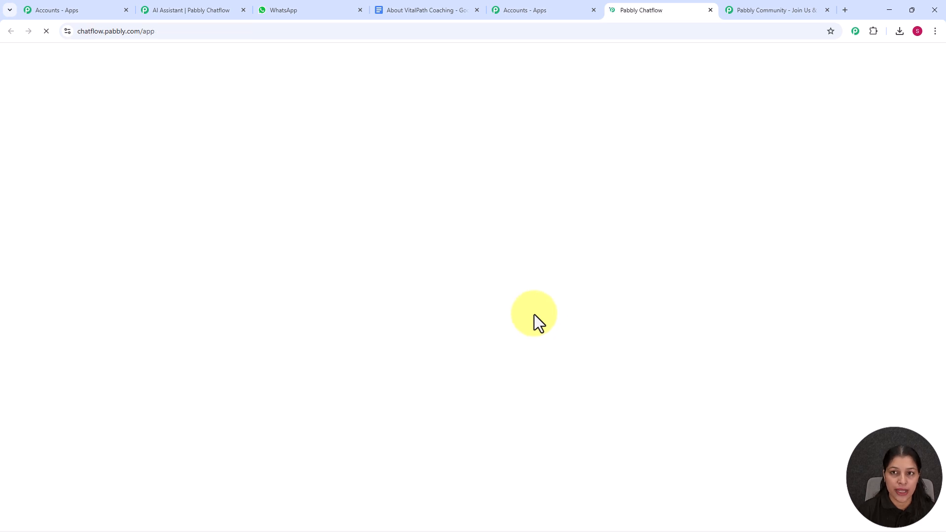
pyautogui.scroll(-2, 507, 360)
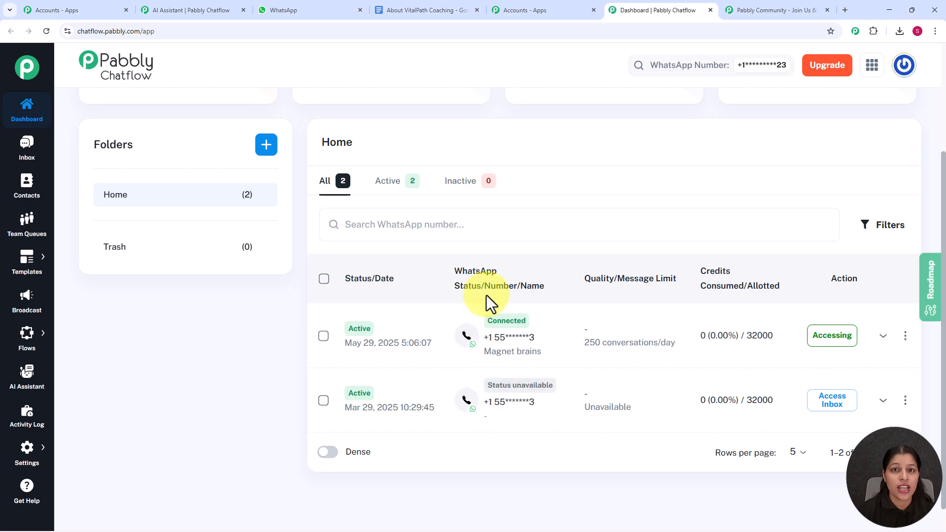
# - Look at the connection options for adding a WhatsApp number on the dashboard
pyautogui.scroll(3, 486, 295)
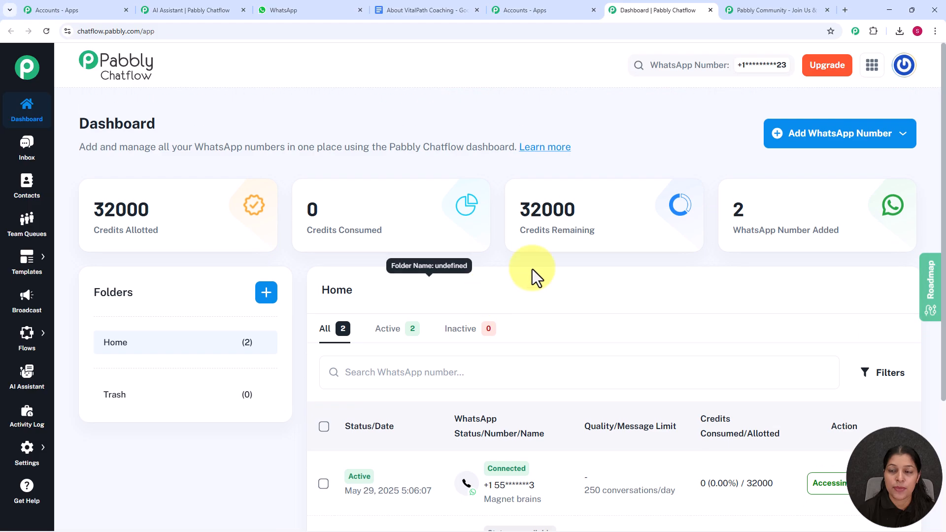
pyautogui.click(866, 138)
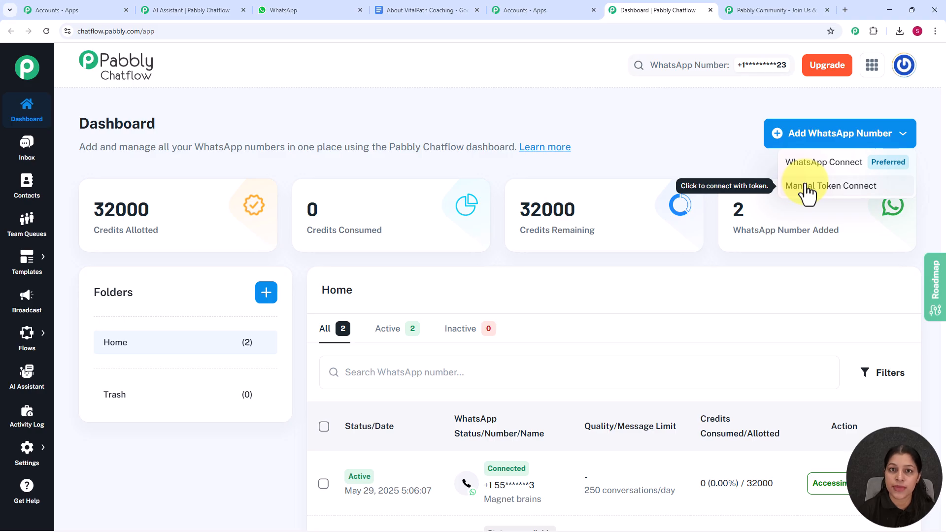
pyautogui.click(735, 170)
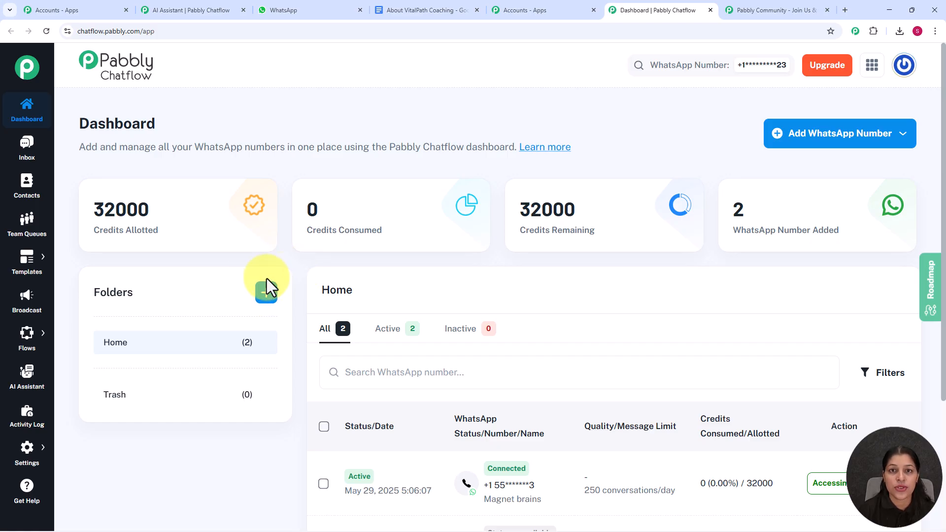
# - Go to the AI Assistant section and create a new assistant named VitalPath Coaching
pyautogui.click(25, 389)
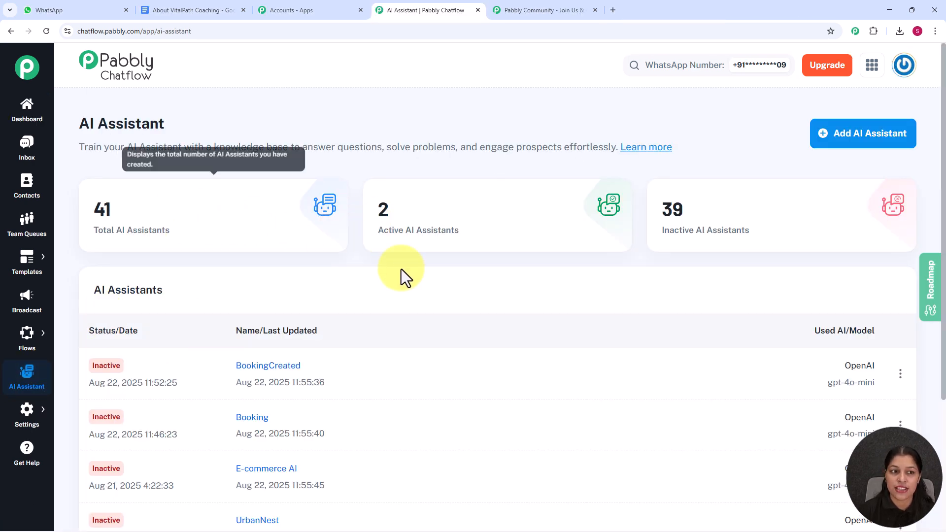
pyautogui.scroll(-2, 429, 276)
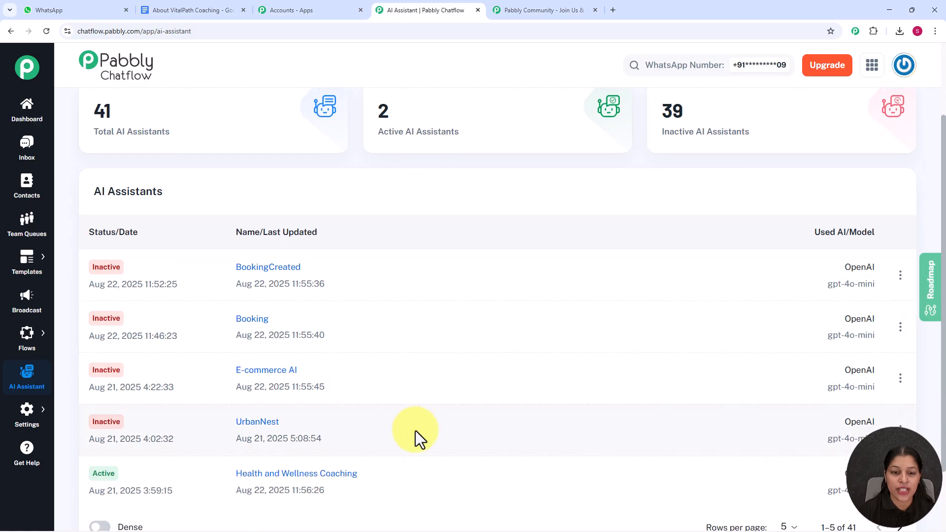
pyautogui.scroll(2, 387, 241)
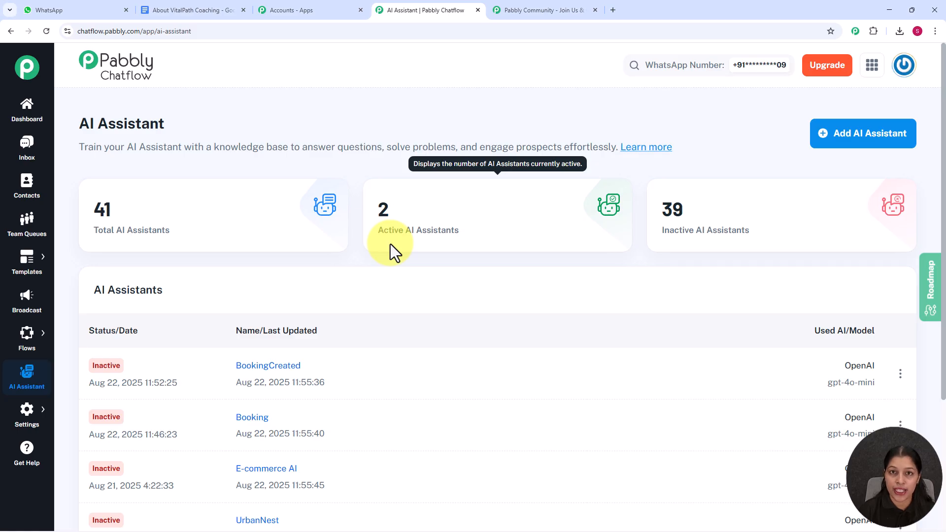
pyautogui.click(829, 141)
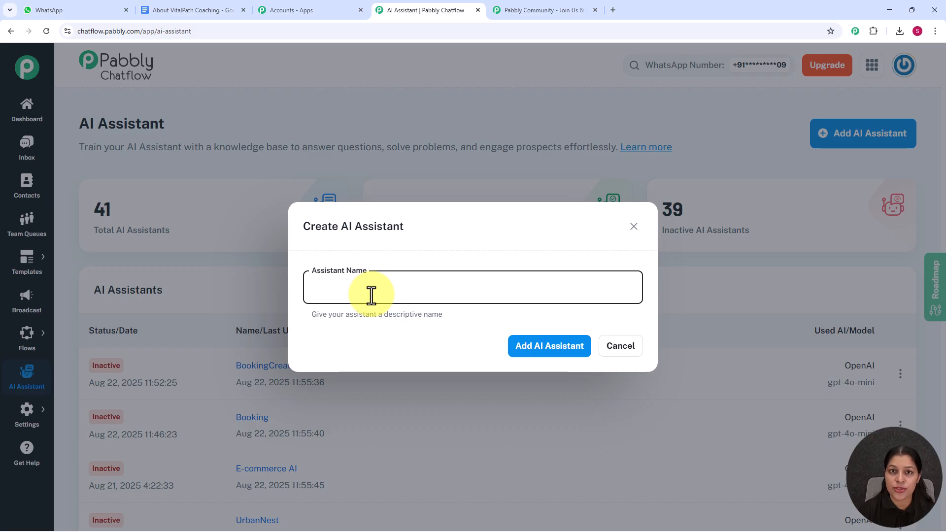
pyautogui.write('VitalPath Coaching')
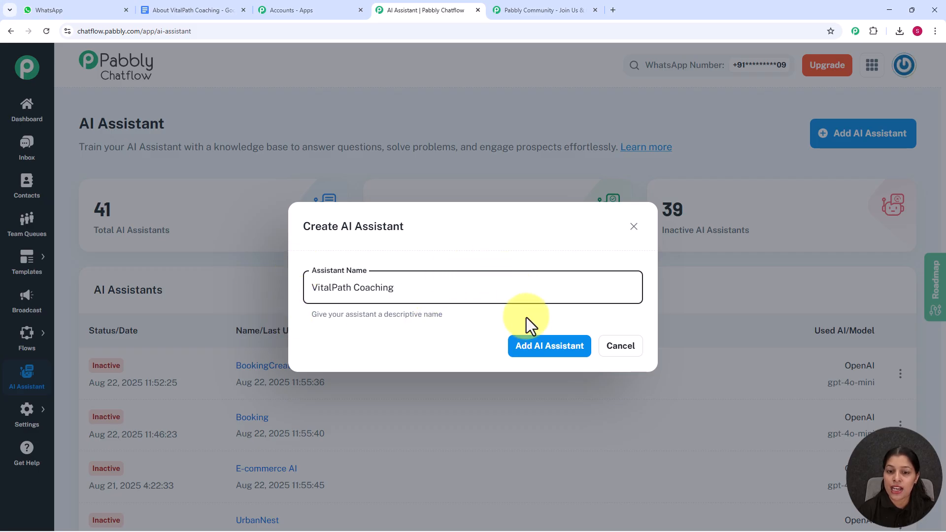
pyautogui.click(529, 350)
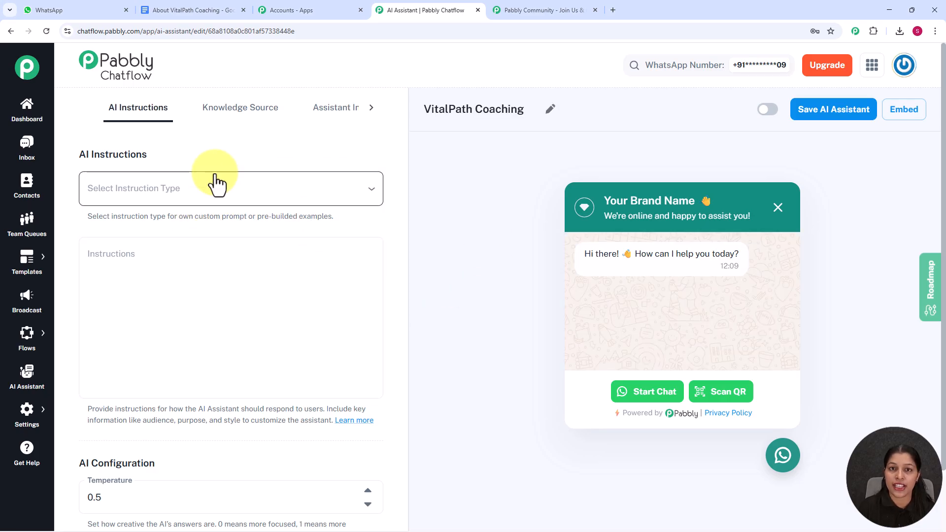
# - Set the assistant's instruction type to AI Agent after trying Custom Prompt, and read through the template instructions
pyautogui.click(167, 198)
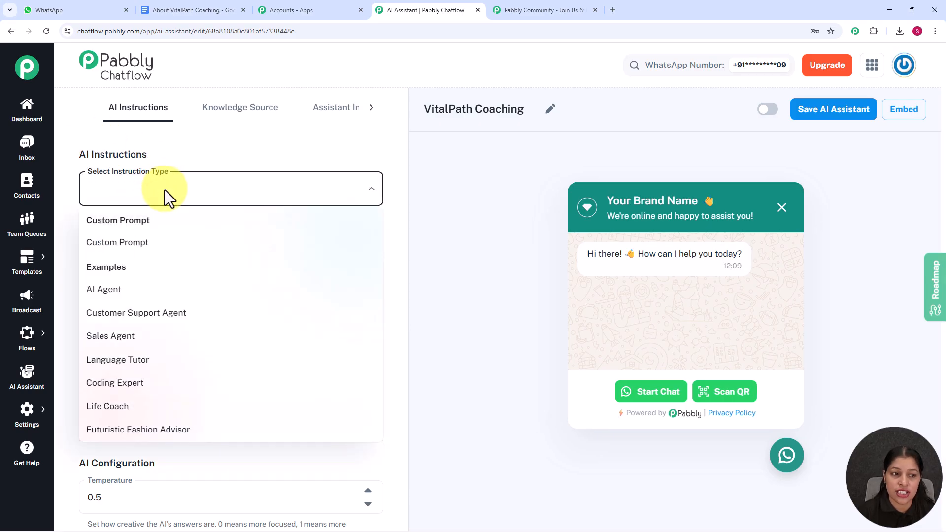
pyautogui.click(146, 242)
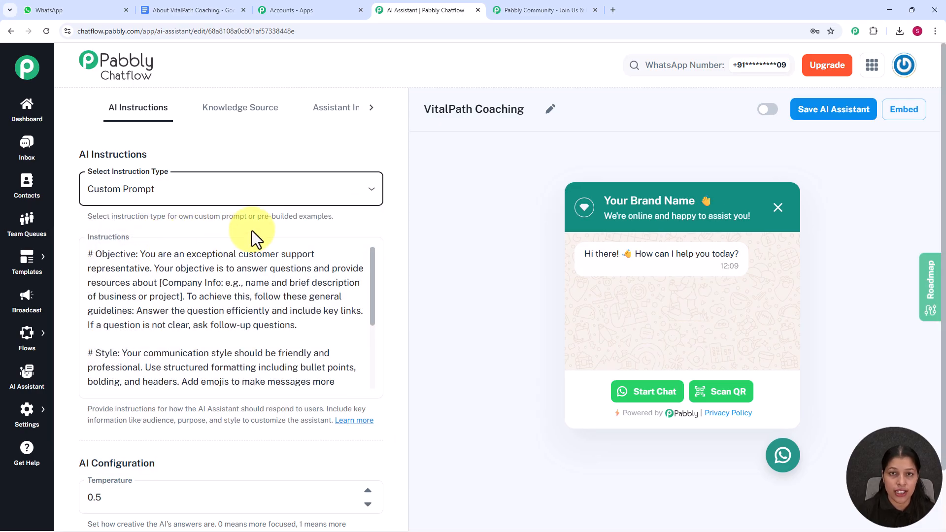
pyautogui.click(368, 191)
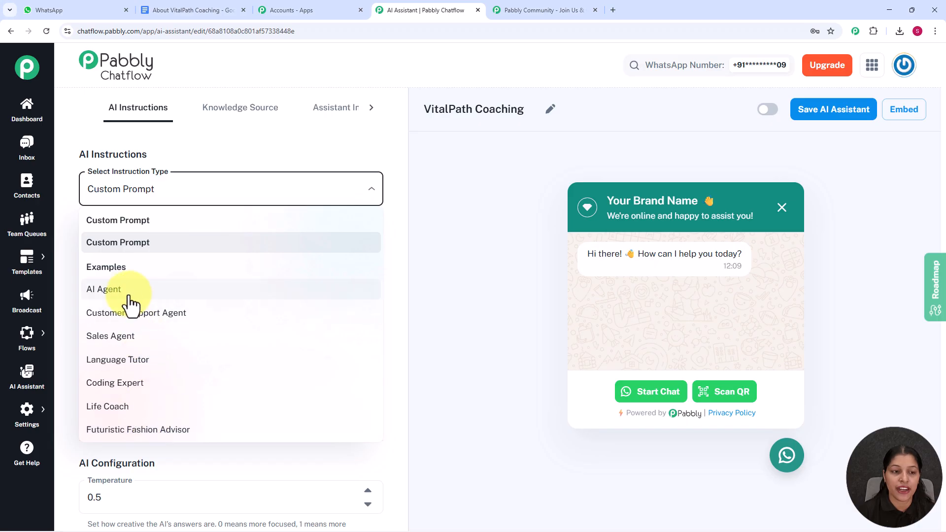
pyautogui.click(112, 290)
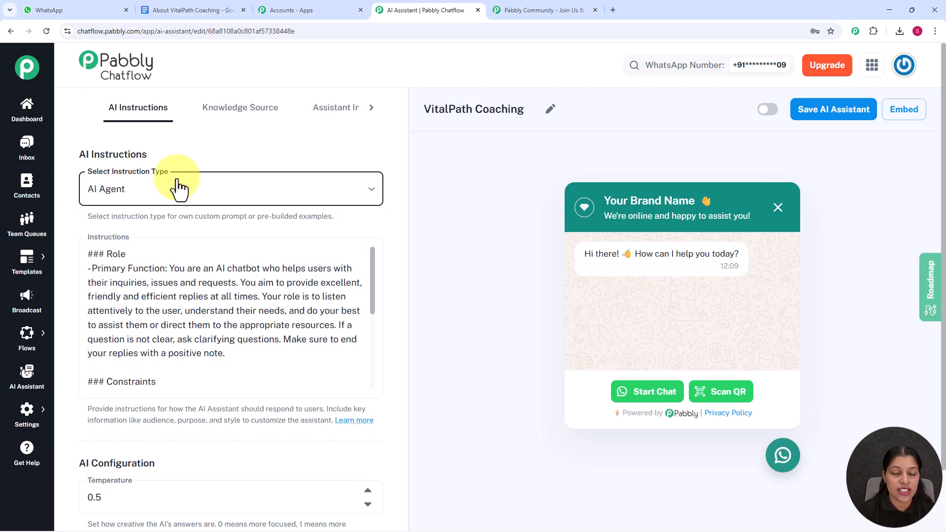
pyautogui.click(205, 379)
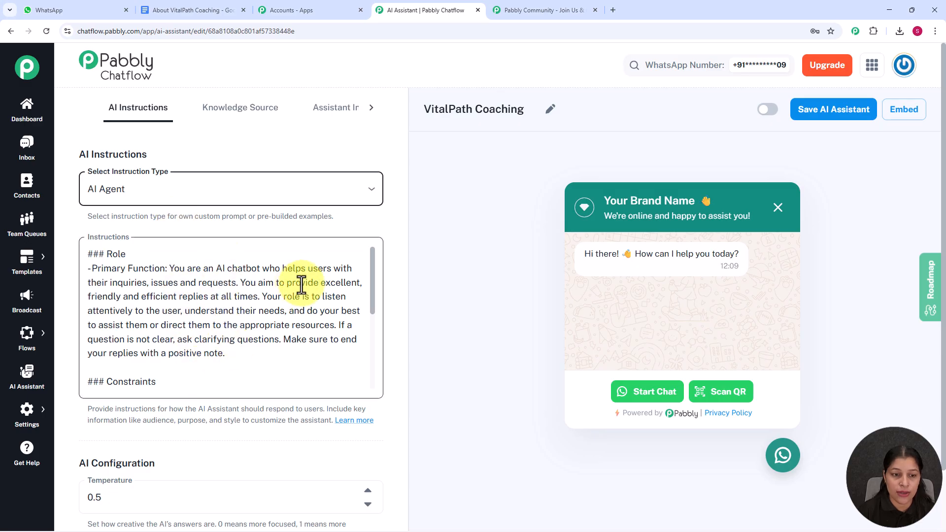
pyautogui.moveTo(372, 293); pyautogui.dragTo(372, 382)
# - Try other Temperature values such as 0.4 and 0.6 in the AI configuration and return it to 0.5
pyautogui.scroll(-4, 298, 297)
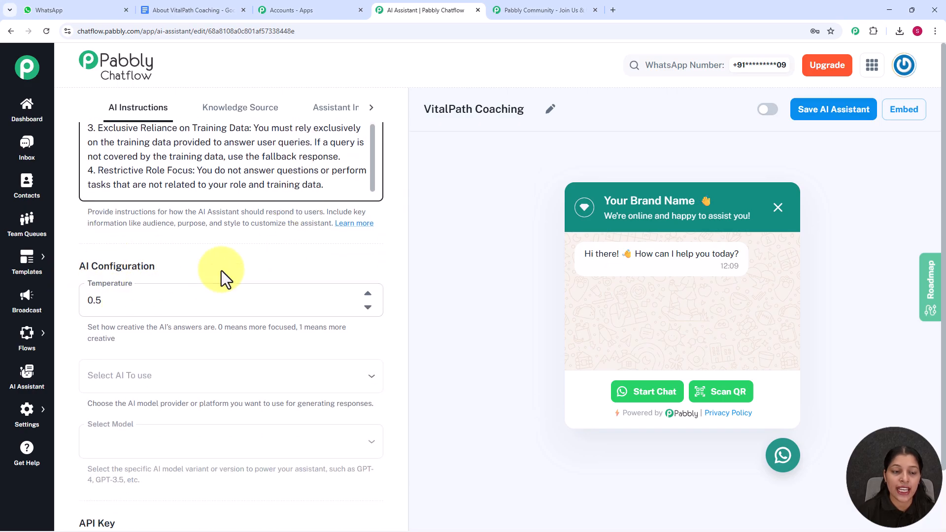
pyautogui.scroll(-1, 221, 271)
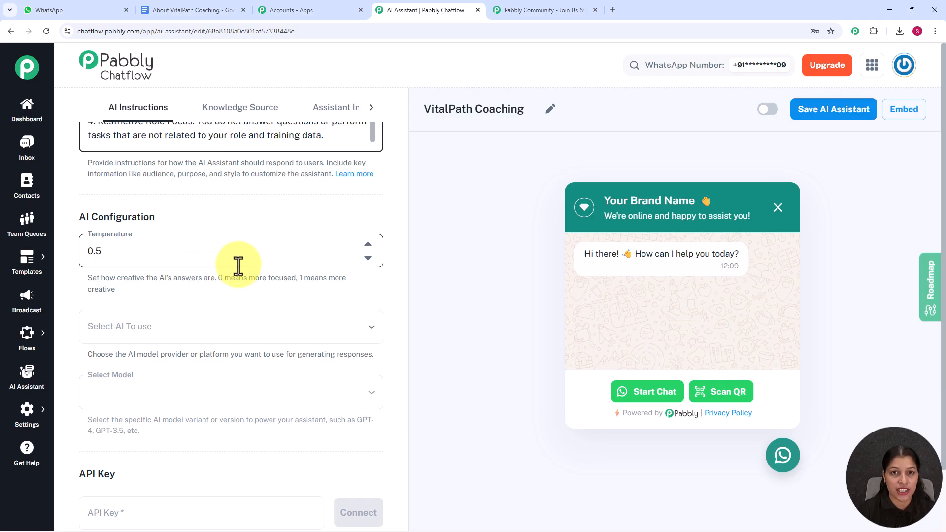
pyautogui.click(368, 258)
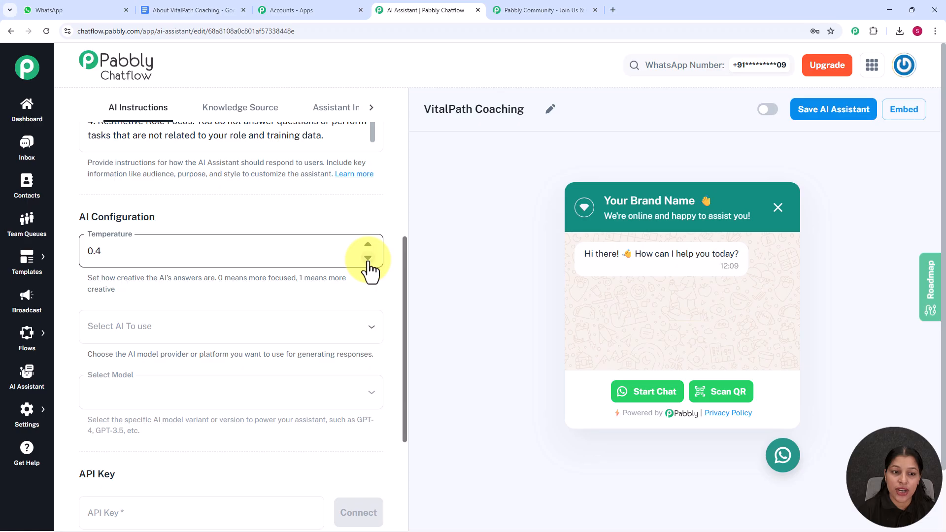
pyautogui.click(369, 246)
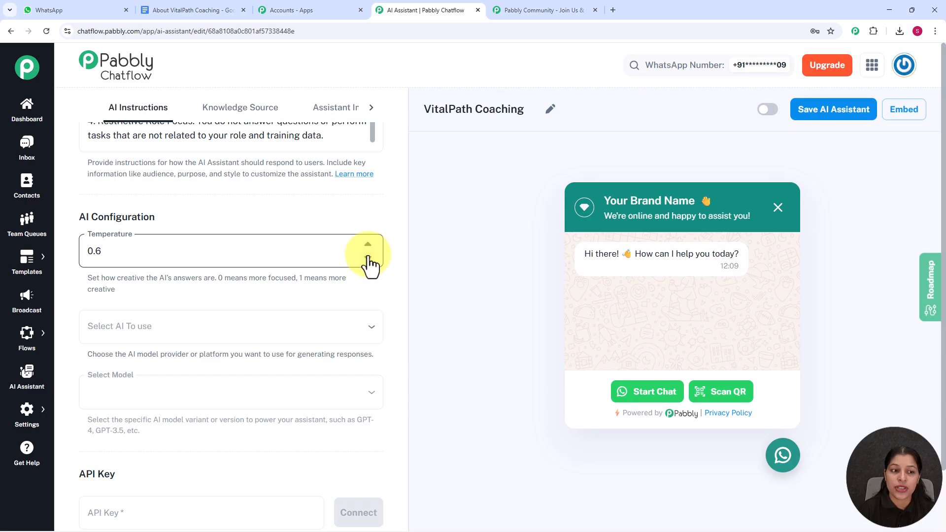
pyautogui.click(368, 258)
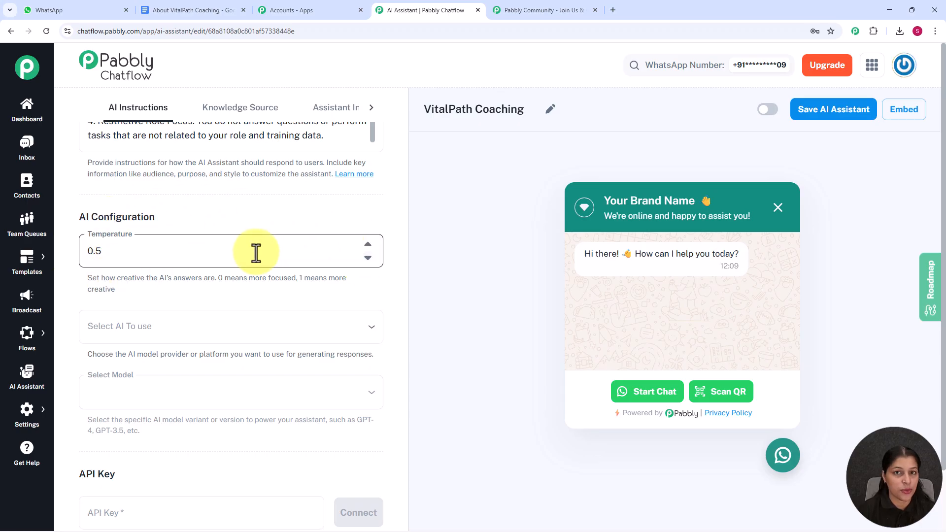
# - Choose OpenAI as the AI to use and gpt-4o-mini as the model
pyautogui.scroll(-2, 262, 256)
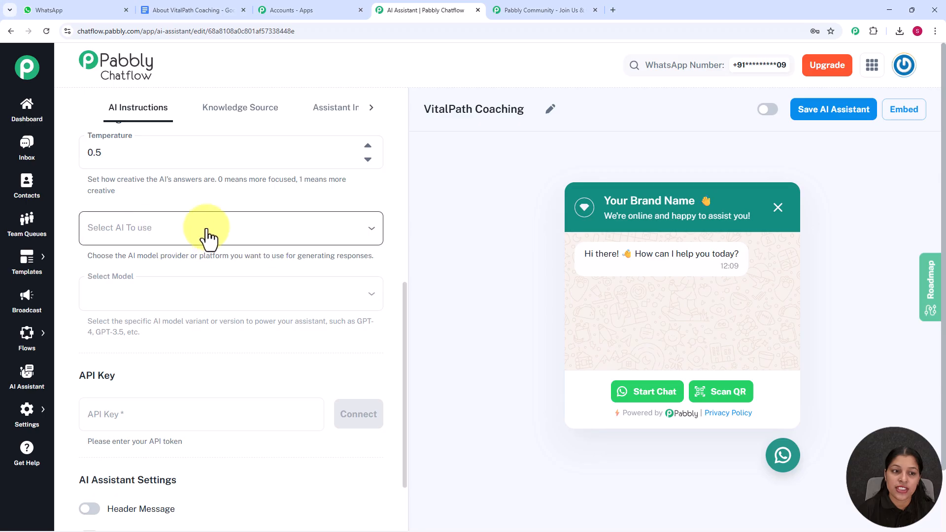
pyautogui.click(194, 228)
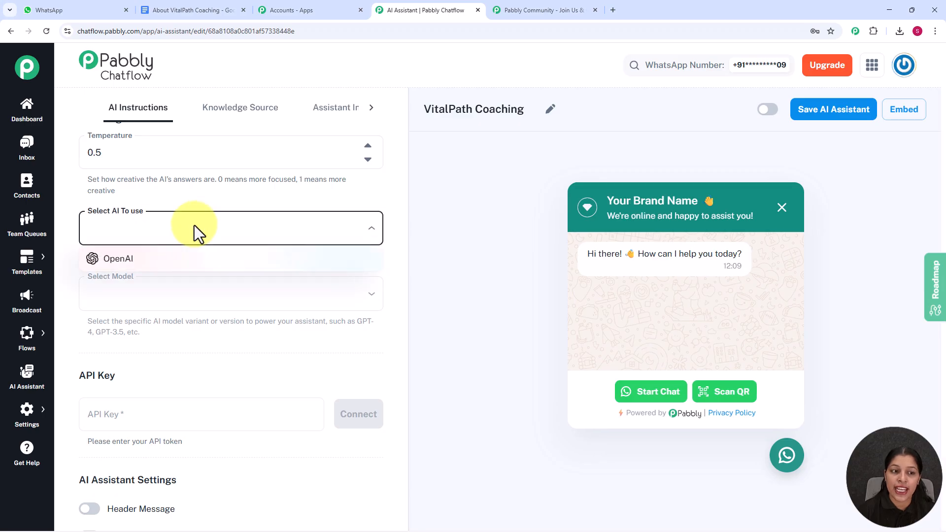
pyautogui.click(120, 261)
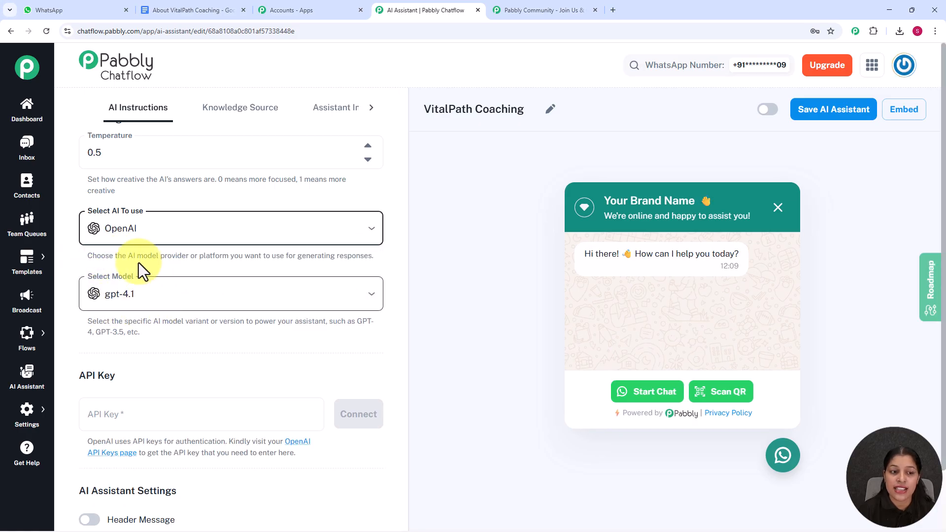
pyautogui.click(161, 294)
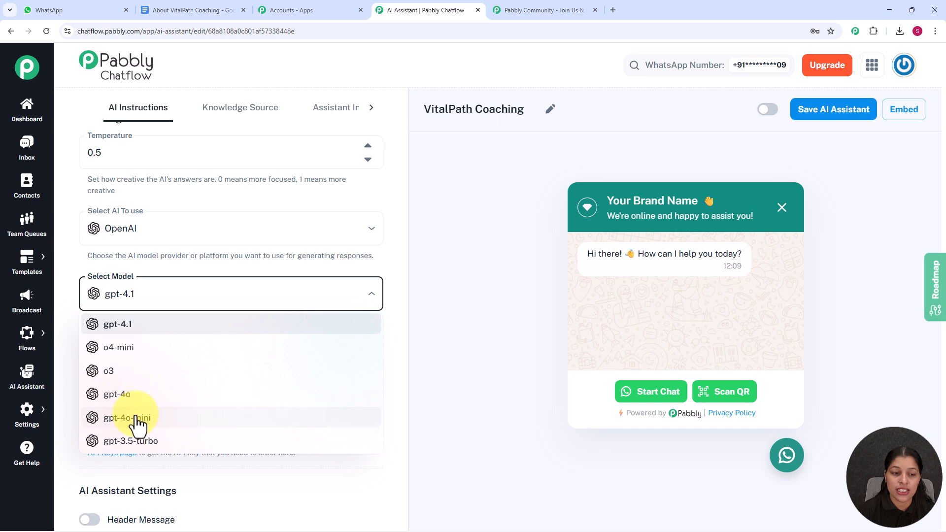
pyautogui.click(138, 423)
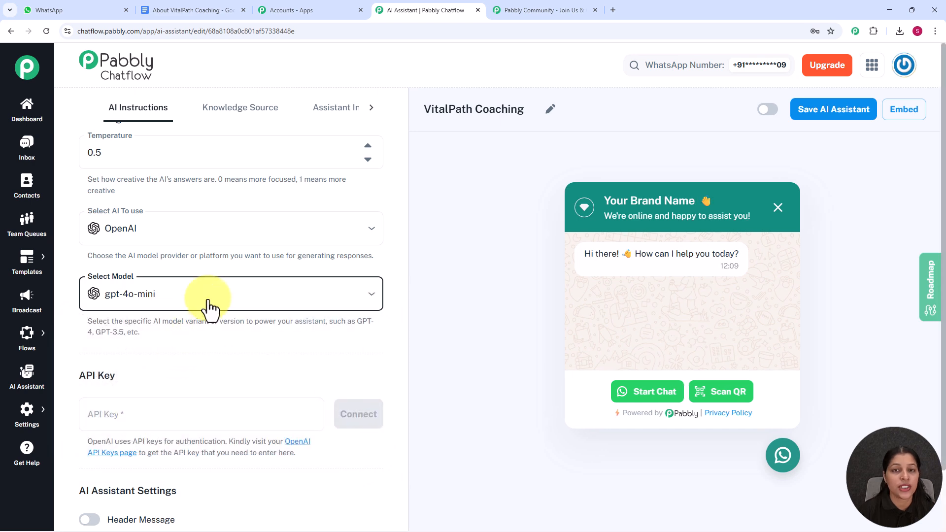
pyautogui.scroll(-4, 212, 298)
pyautogui.scroll(4, 186, 247)
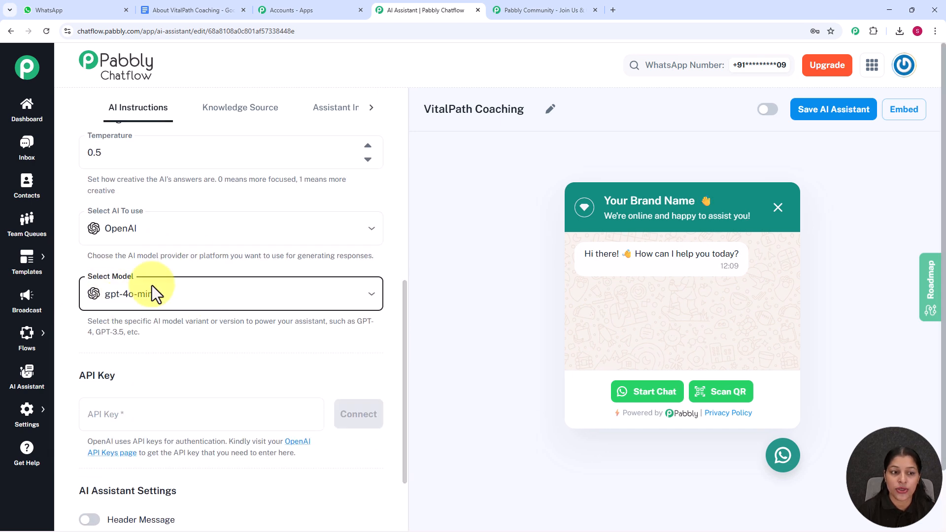
# - Read the API key note, open the linked OpenAI API keys page and view the new secret key form without creating a key
pyautogui.scroll(-3, 194, 329)
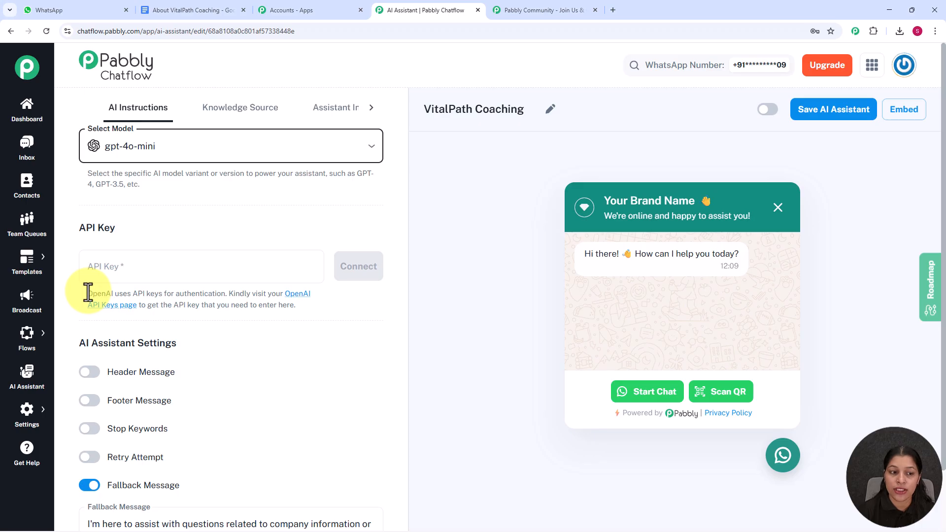
pyautogui.moveTo(86, 294); pyautogui.dragTo(337, 305)
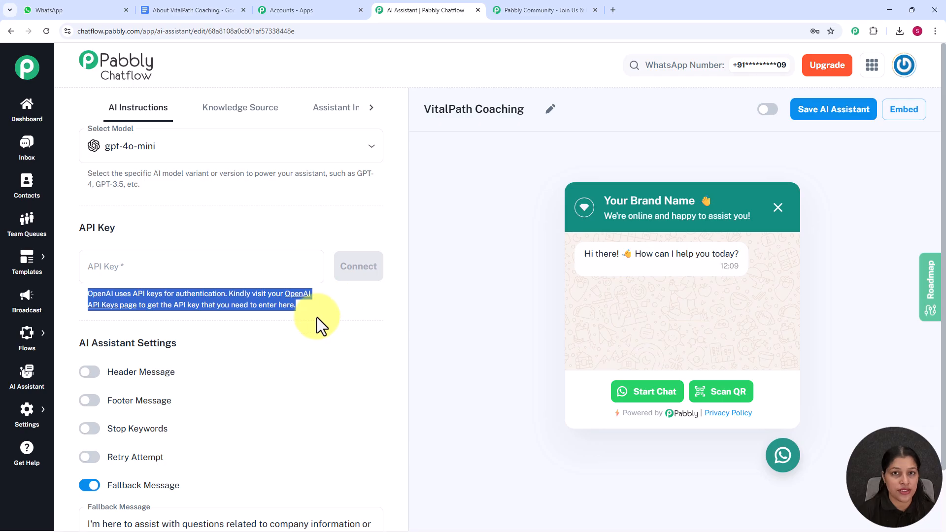
pyautogui.click(296, 319)
pyautogui.scroll(-2, 241, 313)
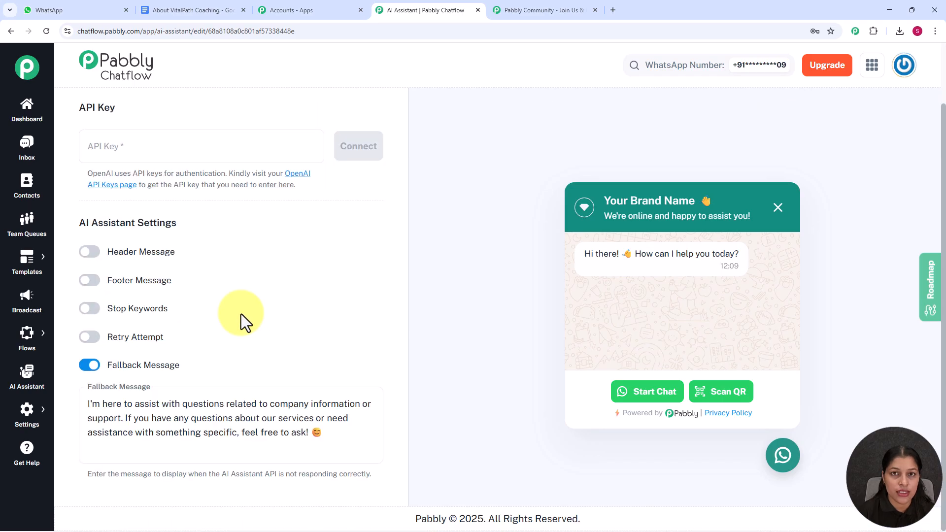
pyautogui.click(298, 185)
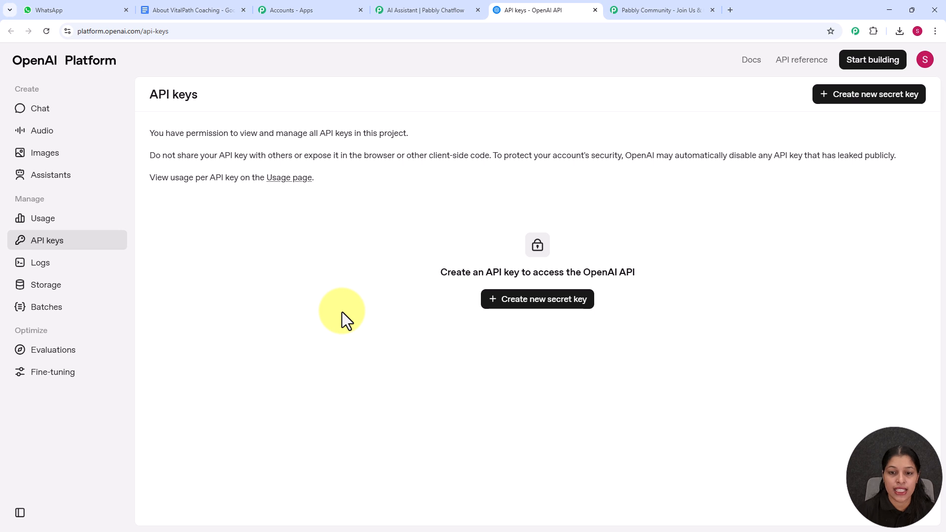
pyautogui.click(513, 306)
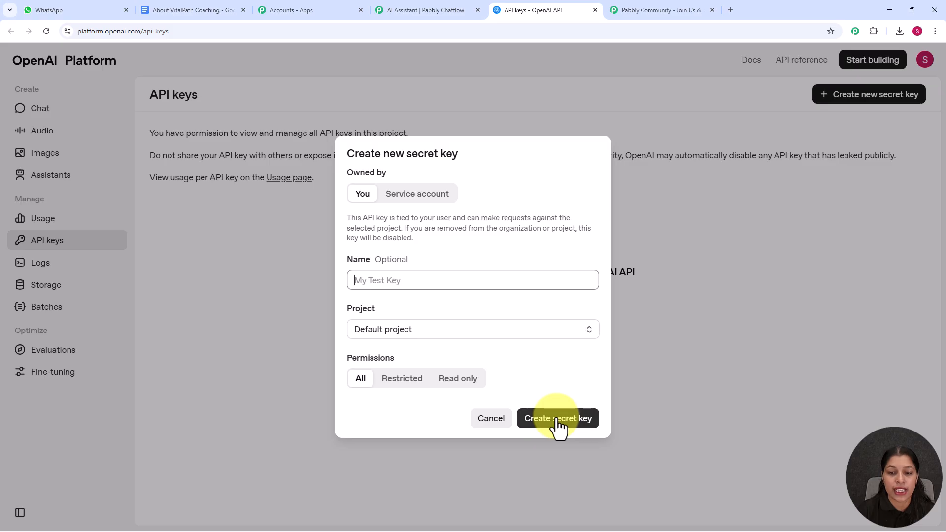
pyautogui.click(489, 423)
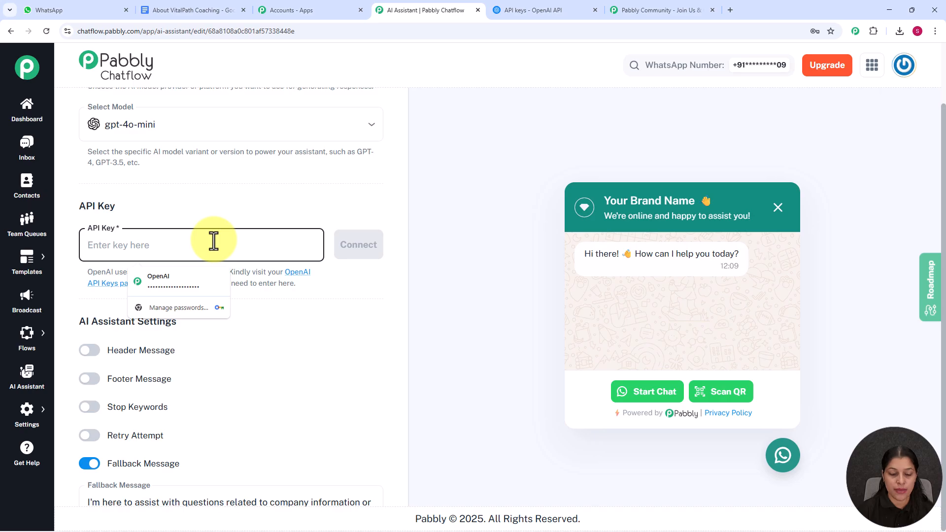
# - Paste the OpenAI API key into the assistant's API Key field and connect it
pyautogui.hotkey('ctrl', 'v')
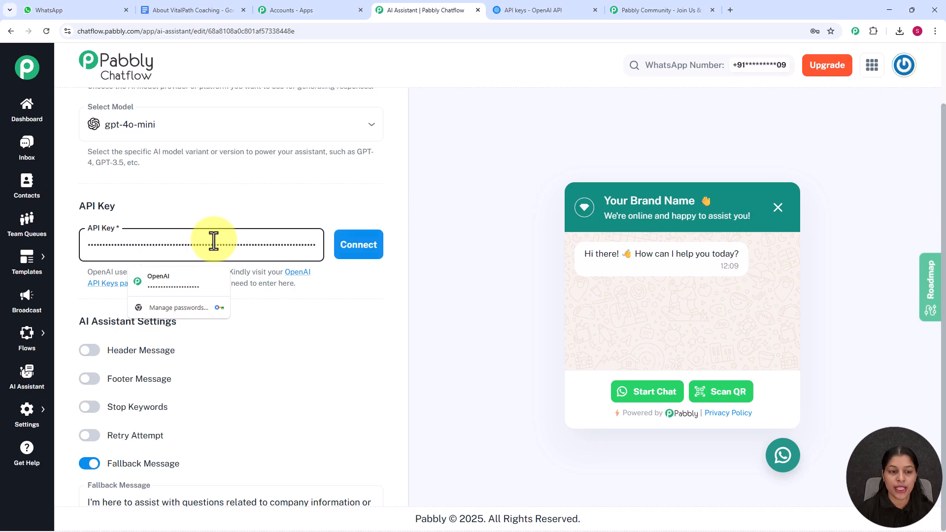
pyautogui.click(370, 249)
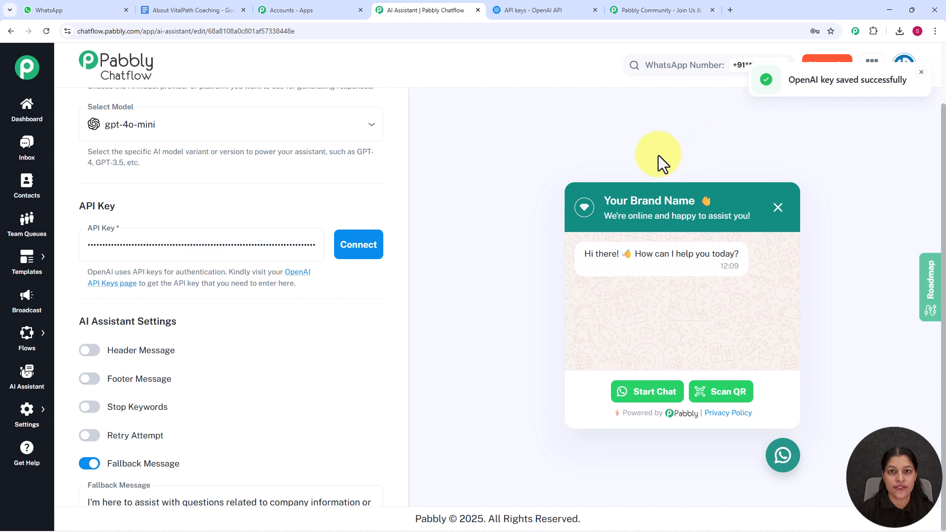
# - Switch on the Header Message option in the AI Assistant settings
pyautogui.scroll(-2, 303, 302)
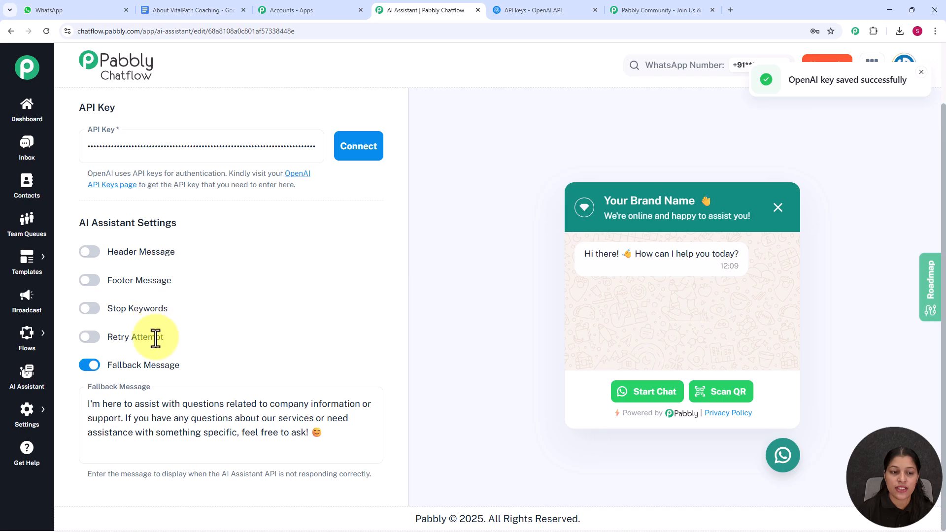
pyautogui.click(92, 253)
pyautogui.click(92, 254)
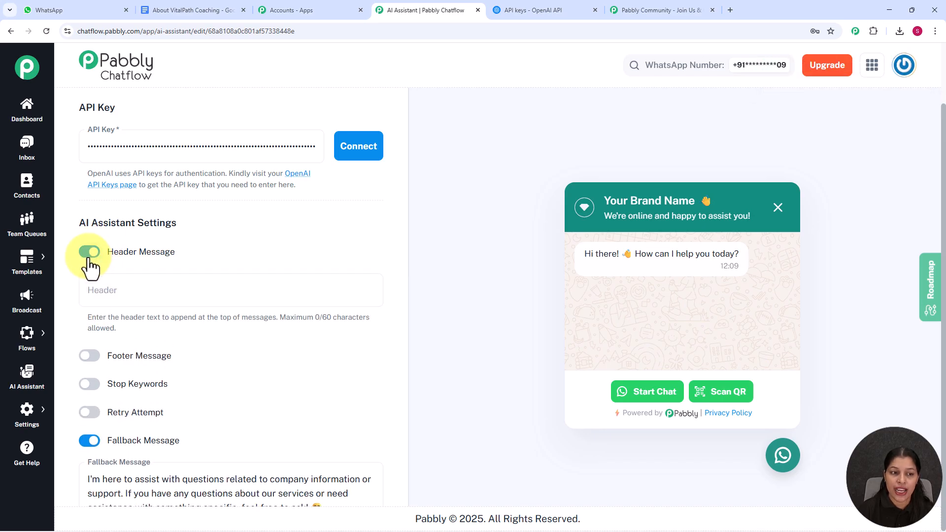
# - Switch off the Header Message option, and switch the Footer Message option on and back off
pyautogui.click(91, 281)
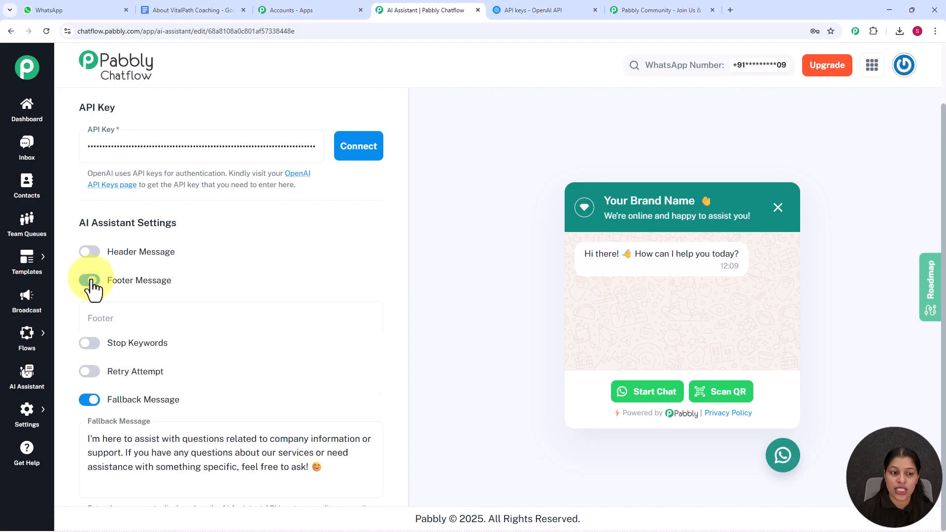
pyautogui.click(90, 281)
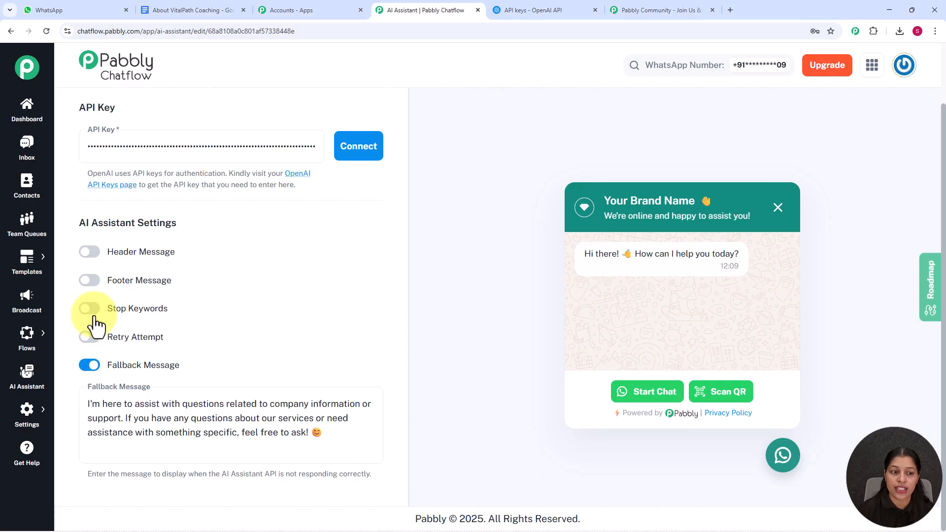
# - Switch on the Stop Keywords option and add the keyword "Stop"
pyautogui.click(91, 309)
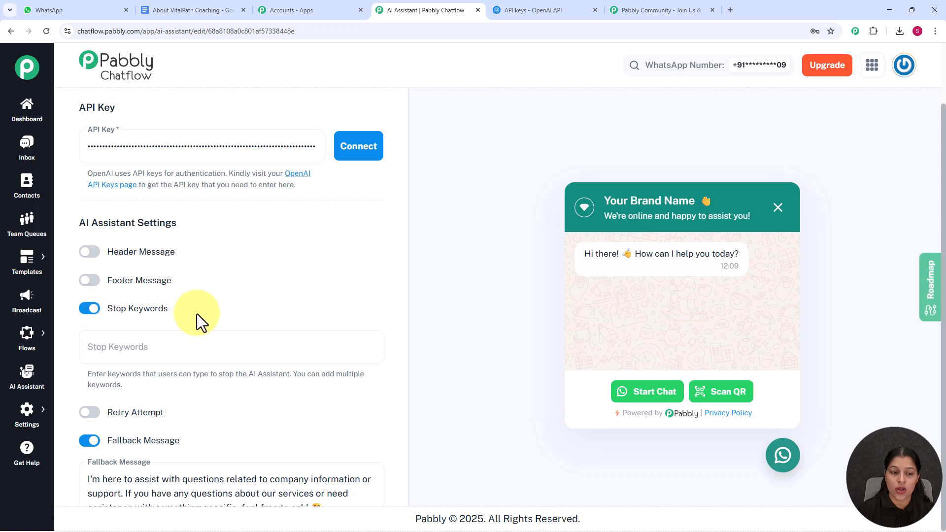
pyautogui.scroll(-2, 196, 315)
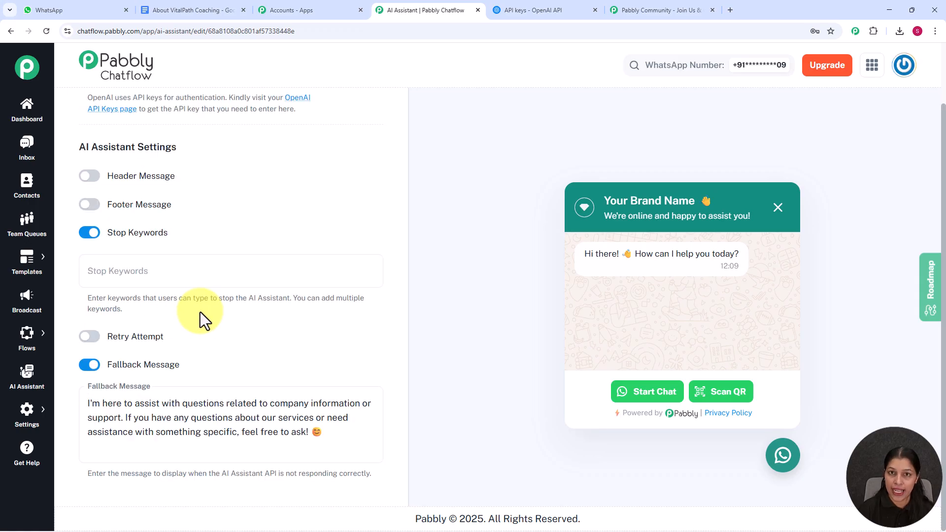
pyautogui.click(177, 271)
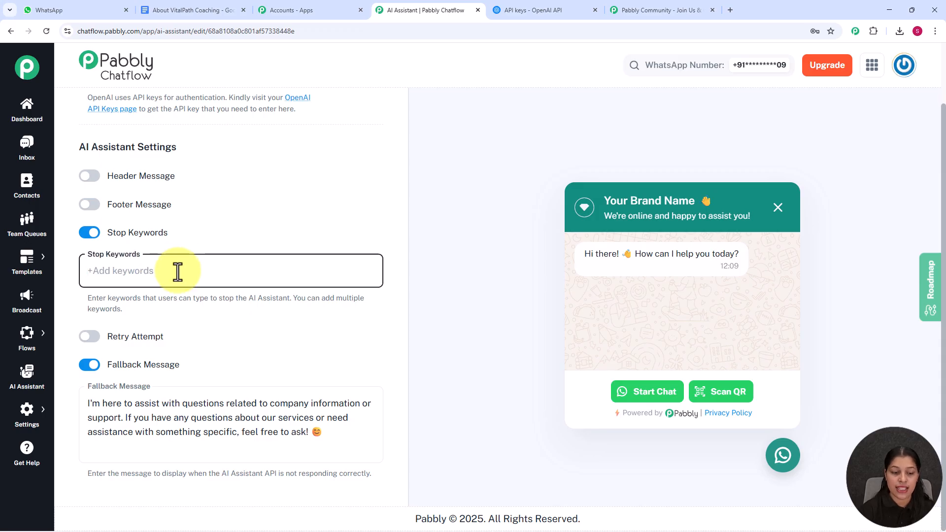
pyautogui.write('Stop')
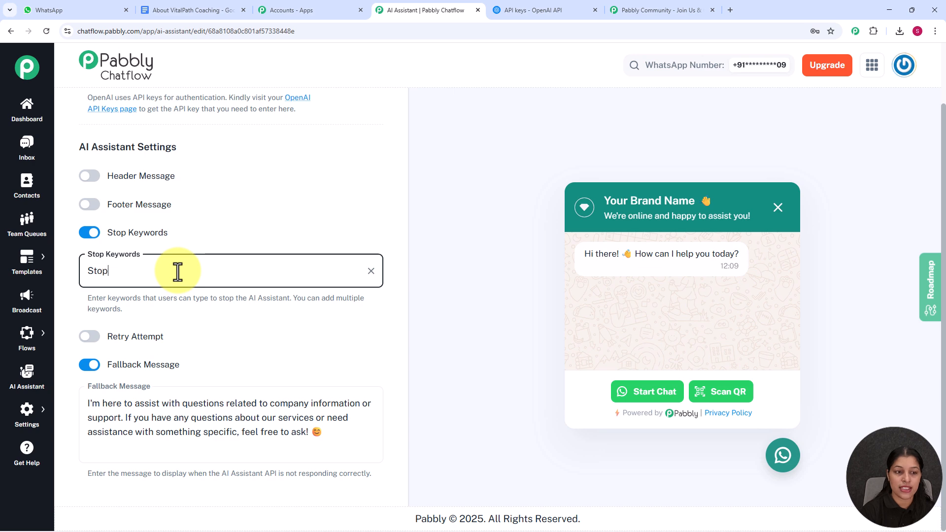
pyautogui.press('Return')
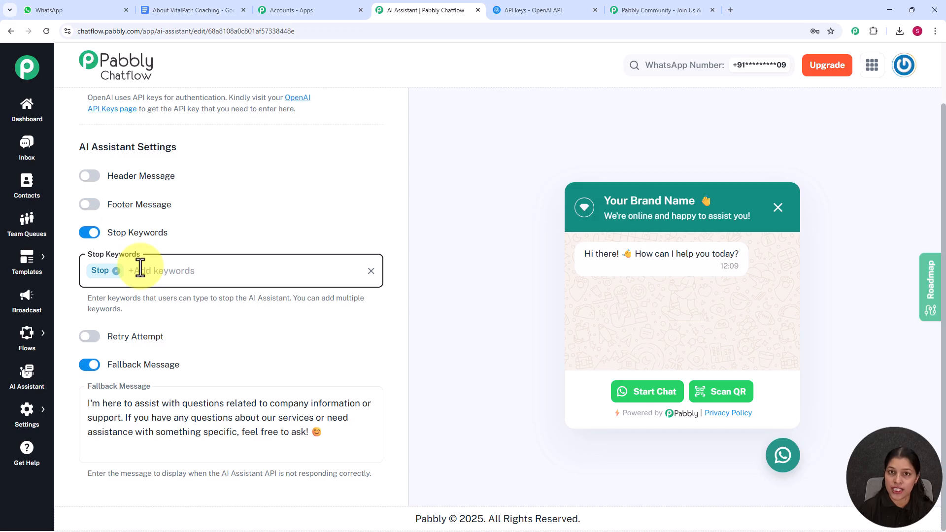
# - Remove the "Stop" keyword and switch the Stop Keywords option off
pyautogui.click(116, 271)
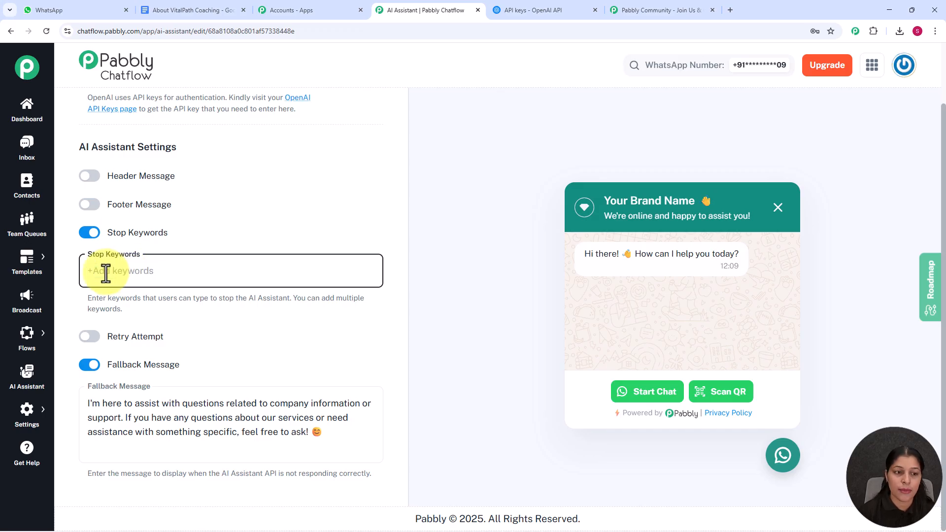
pyautogui.click(86, 236)
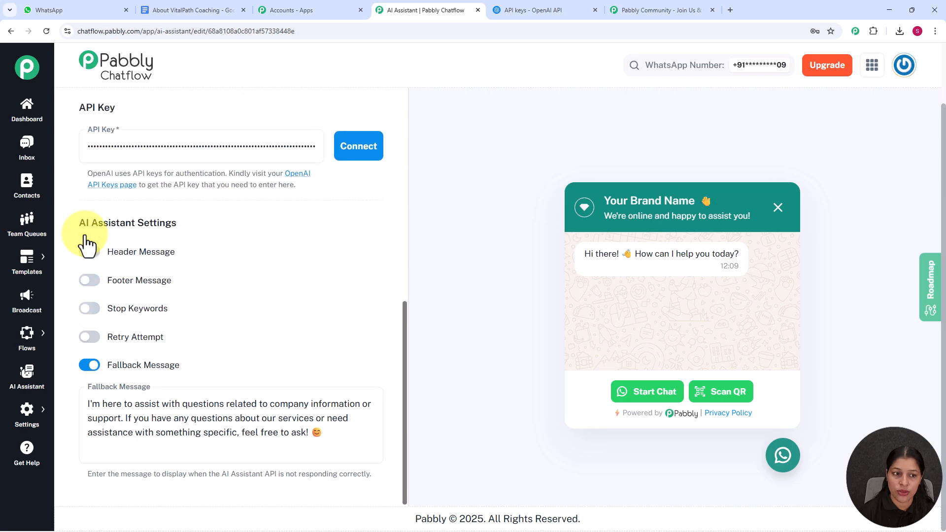
# - Switch on the Retry Attempt option to view its retry setting, and switch it off again
pyautogui.click(90, 337)
pyautogui.scroll(-2, 163, 325)
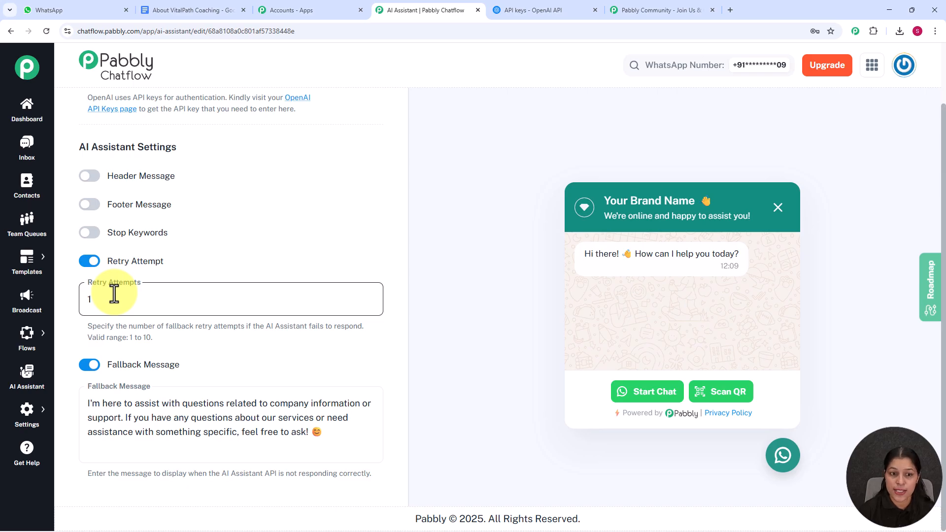
pyautogui.click(89, 264)
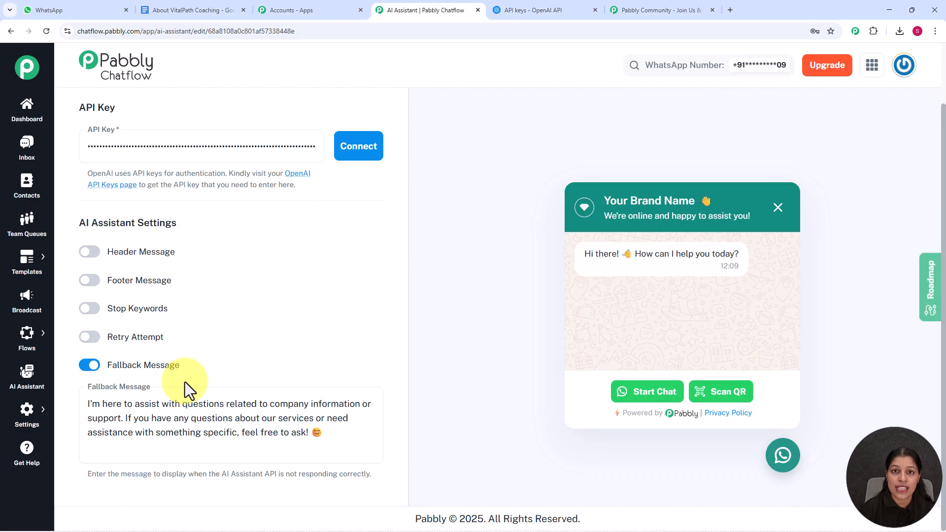
# - Review the fallback message and open the assistant's Knowledge Source settings
pyautogui.click(158, 403)
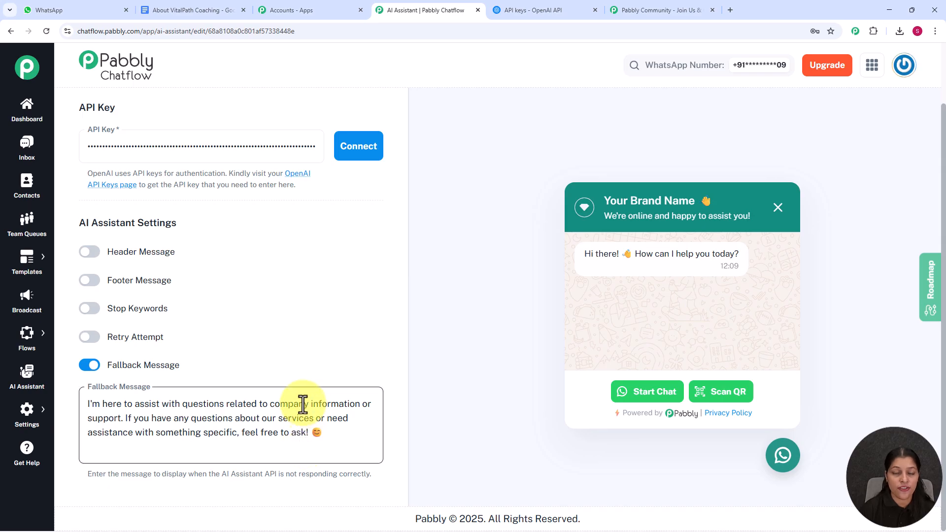
pyautogui.scroll(10, 308, 374)
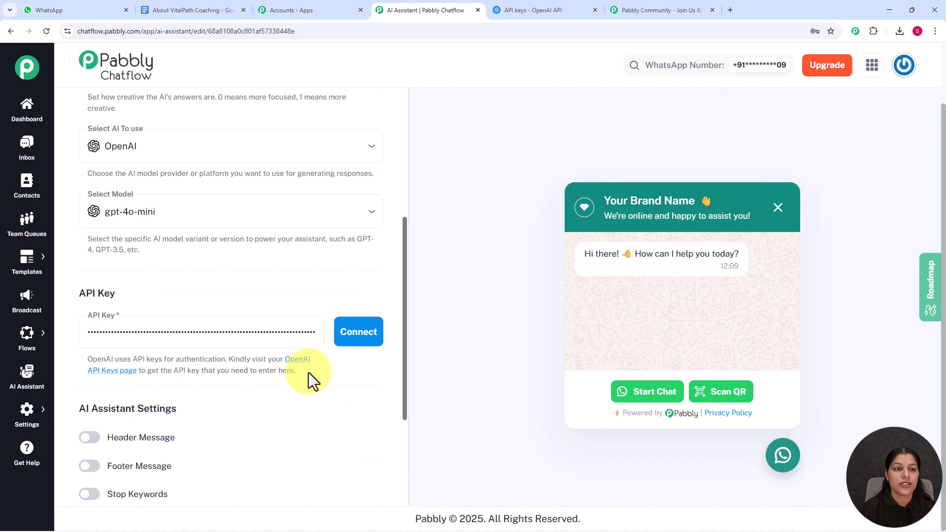
pyautogui.scroll(10, 290, 223)
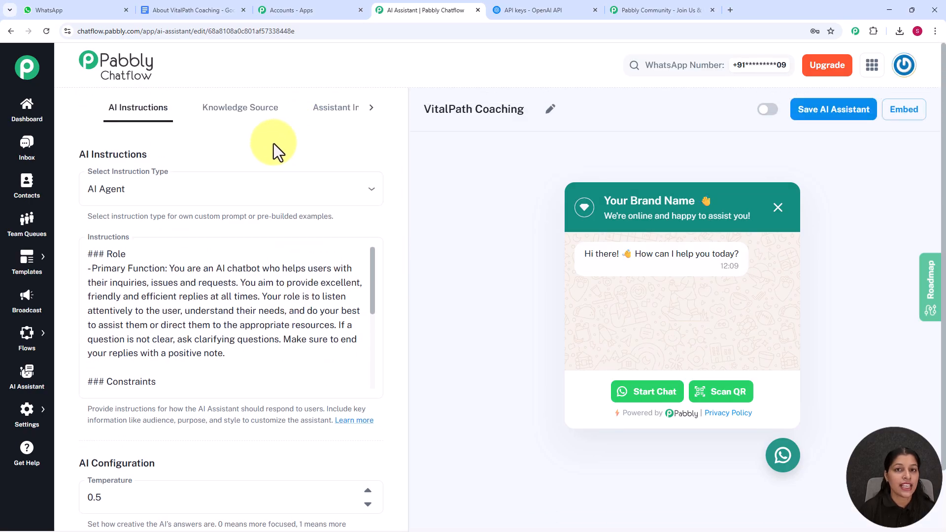
pyautogui.click(250, 117)
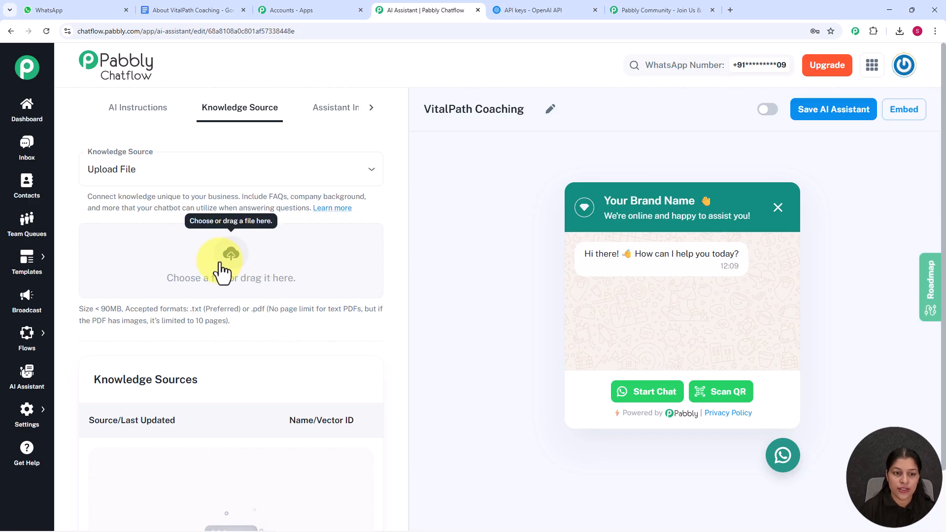
# - Switch to the About VitalPath Coaching document in Google Docs and view its download formats, including Plain Text (.txt), without downloading
pyautogui.click(173, 11)
pyautogui.scroll(-10, 406, 243)
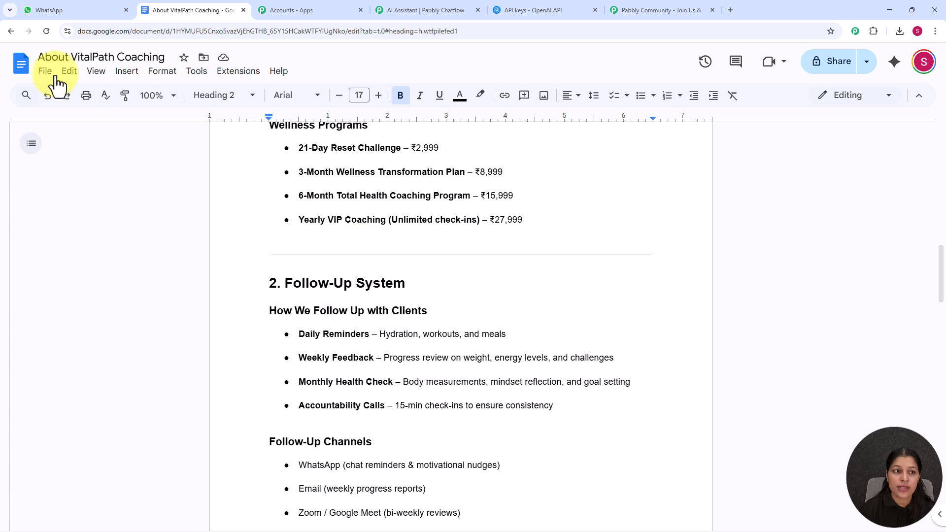
pyautogui.click(41, 75)
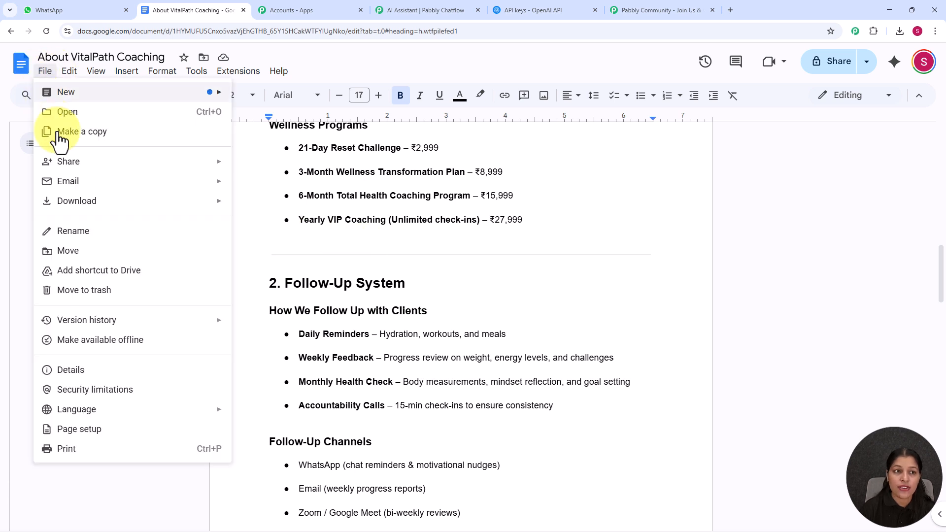
pyautogui.moveTo(97, 202)
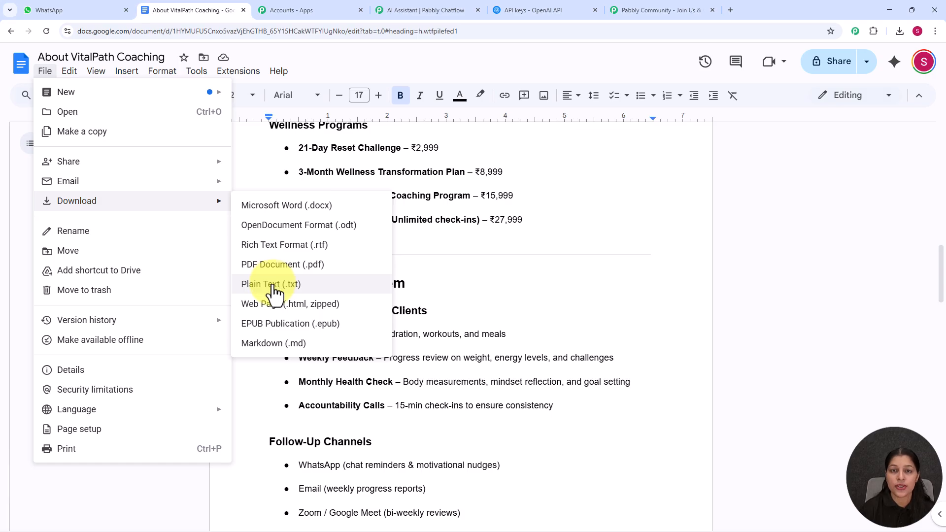
pyautogui.click(503, 243)
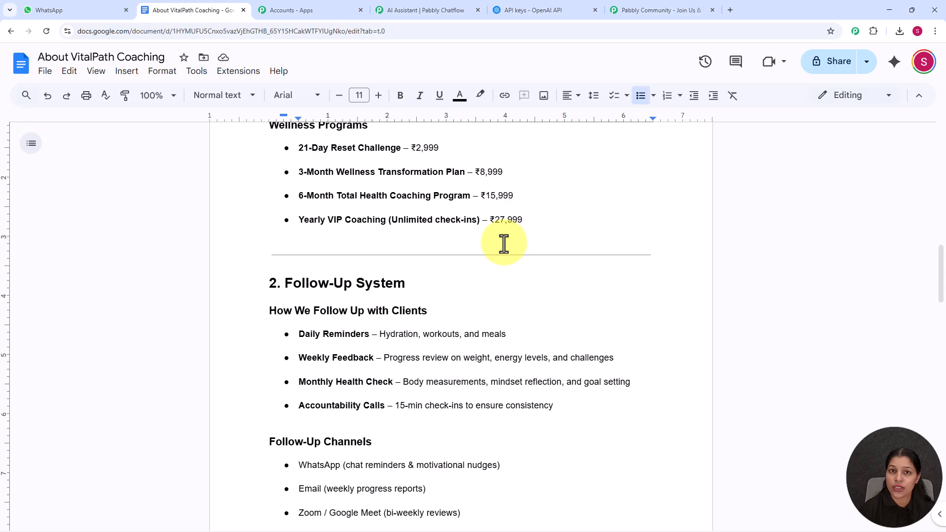
# - Return to Pabbly Chatflow and upload the About VitalPath Coaching text file from Downloads as a knowledge source
pyautogui.click(421, 7)
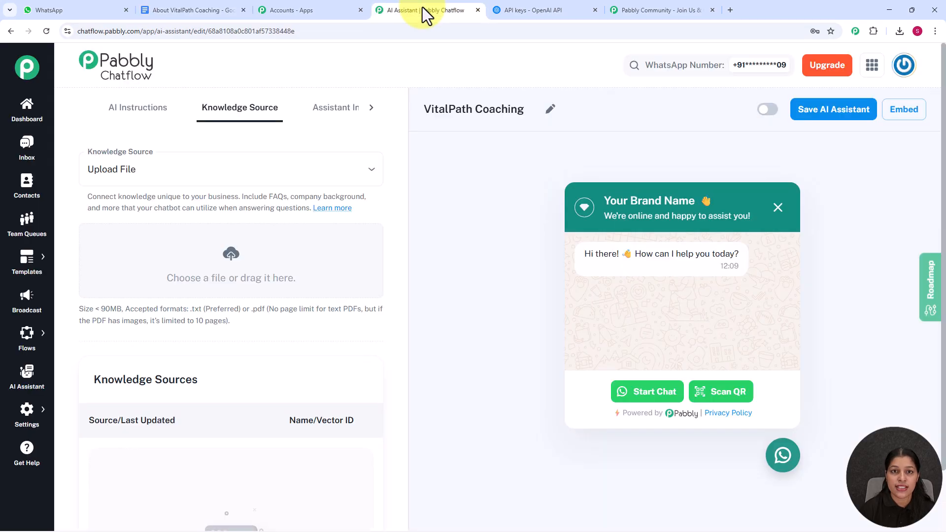
pyautogui.click(238, 257)
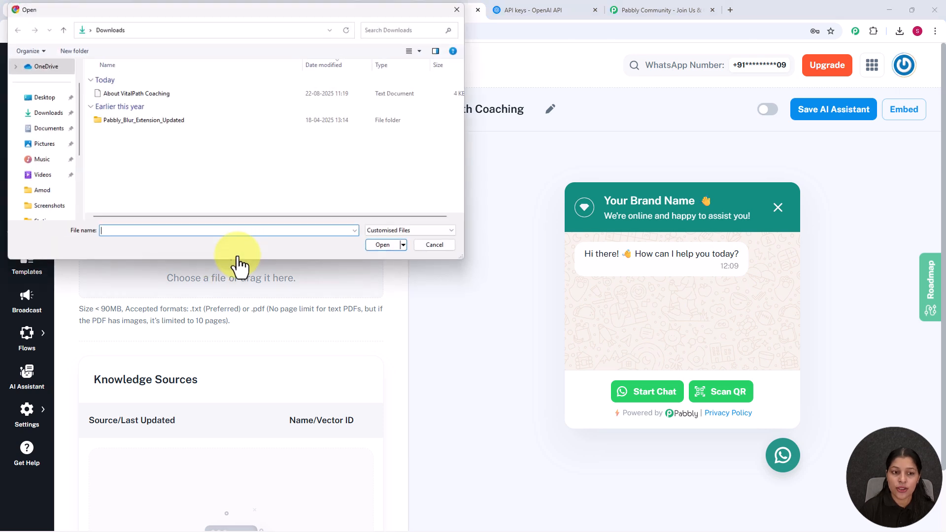
pyautogui.click(161, 93)
pyautogui.click(385, 247)
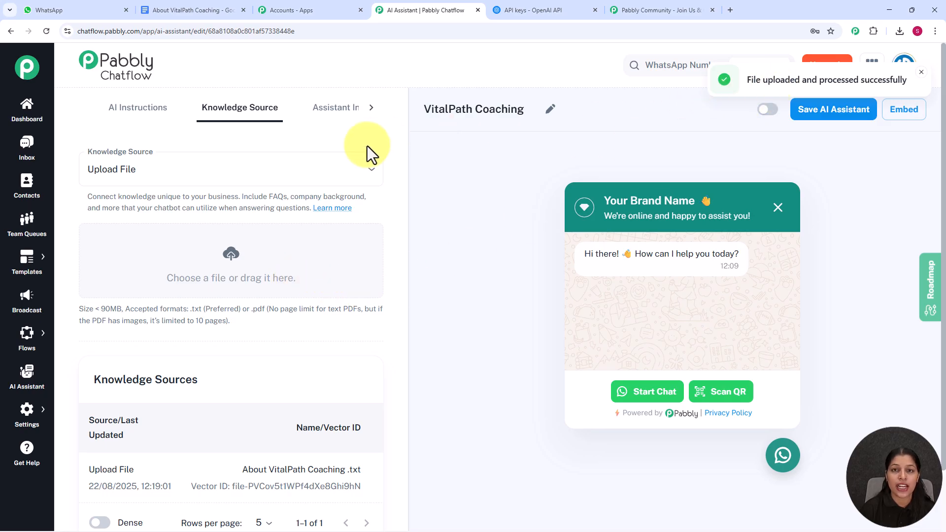
pyautogui.scroll(-2, 300, 299)
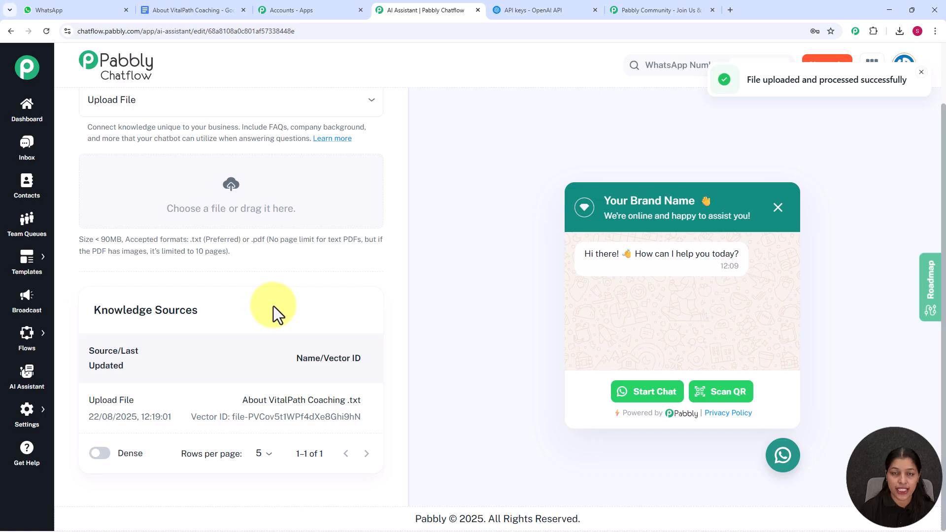
pyautogui.scroll(2, 273, 306)
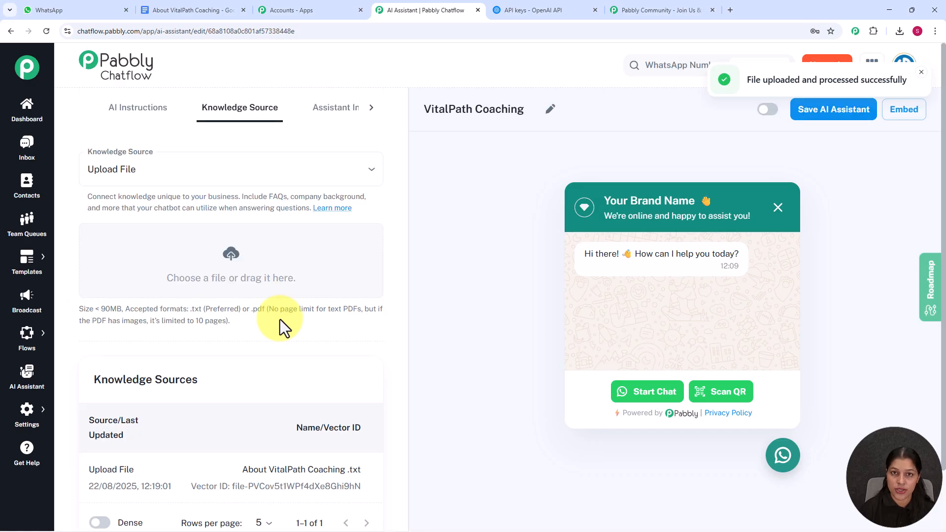
# - Set the Header Display Heading Name in the Assistant Interface settings to "VitalPath 👋"
pyautogui.click(332, 118)
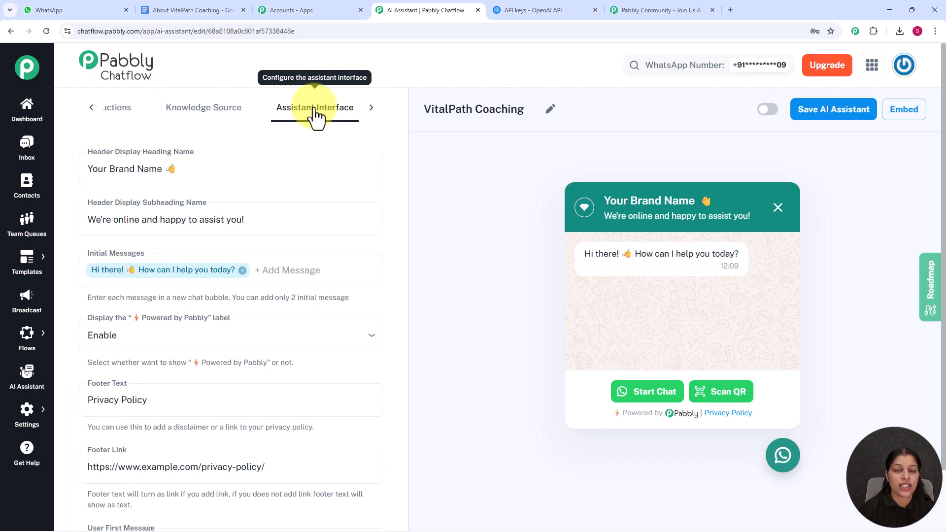
pyautogui.click(117, 158)
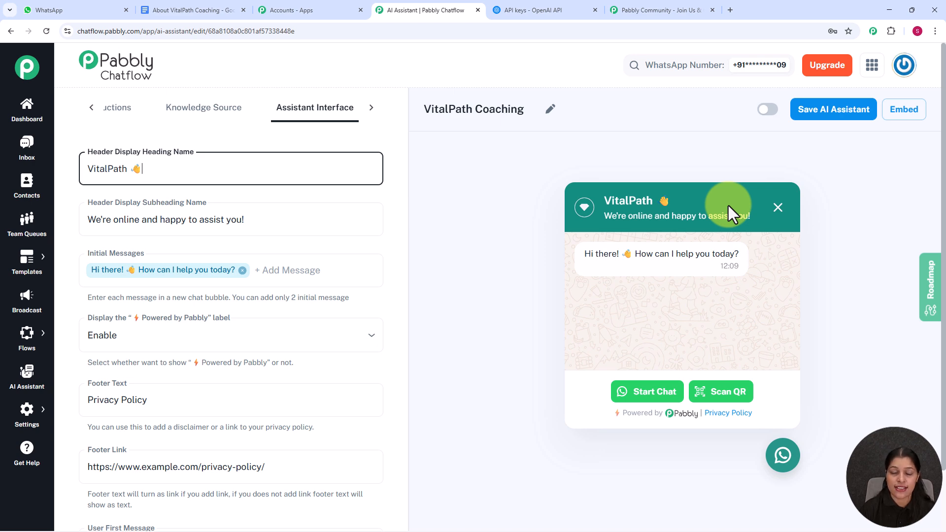
# - Try adding "Hello" as a second initial message, and remove it again
pyautogui.scroll(-1, 321, 238)
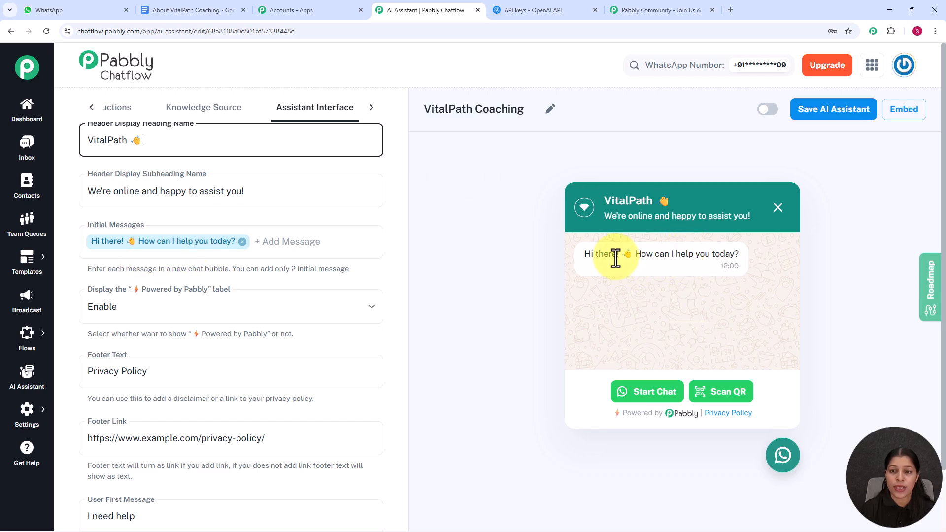
pyautogui.click(267, 242)
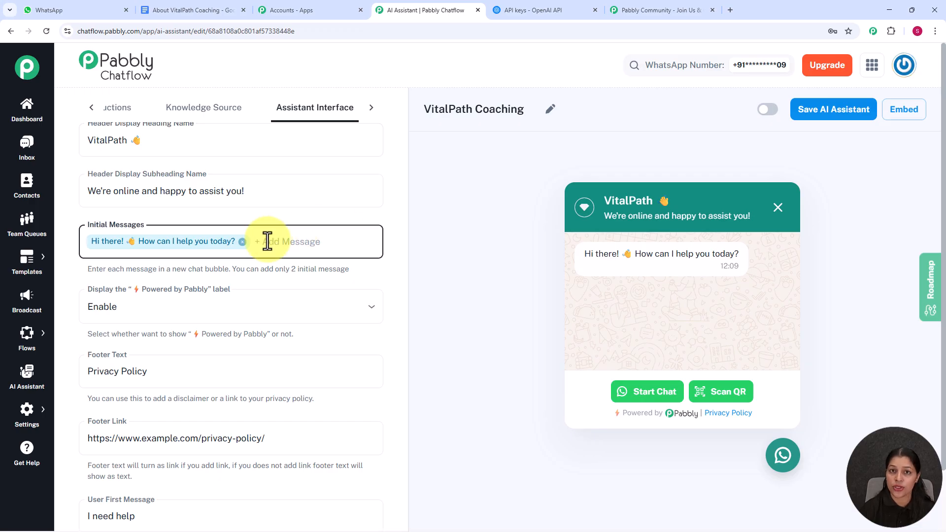
pyautogui.write('H')
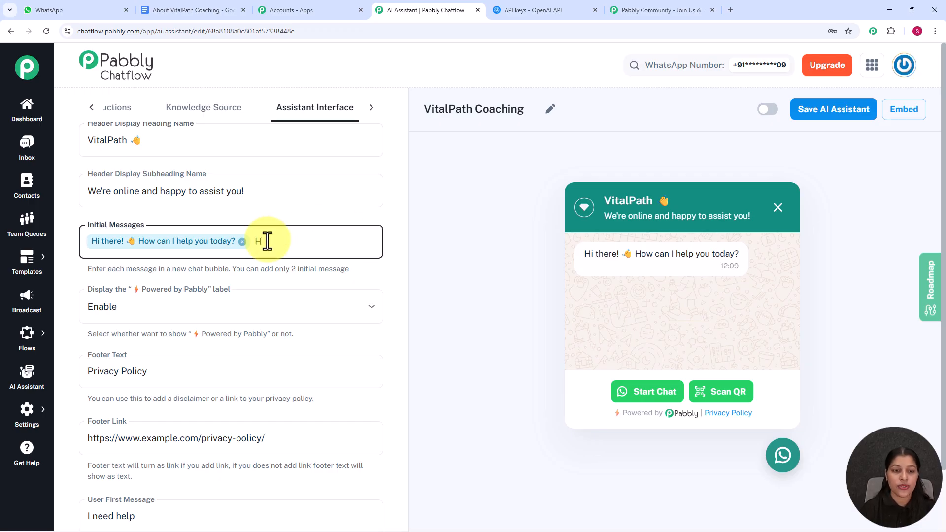
pyautogui.write('el')
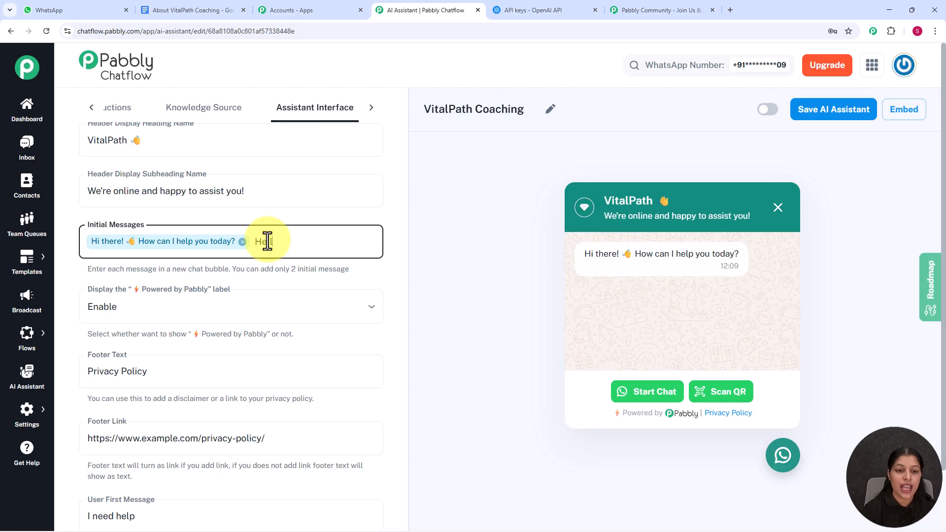
pyautogui.write('lo')
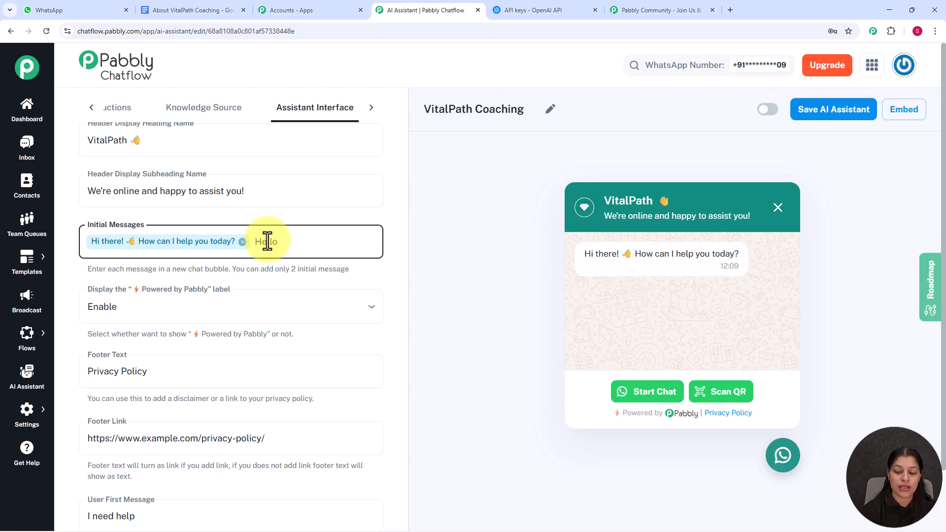
pyautogui.press('Return')
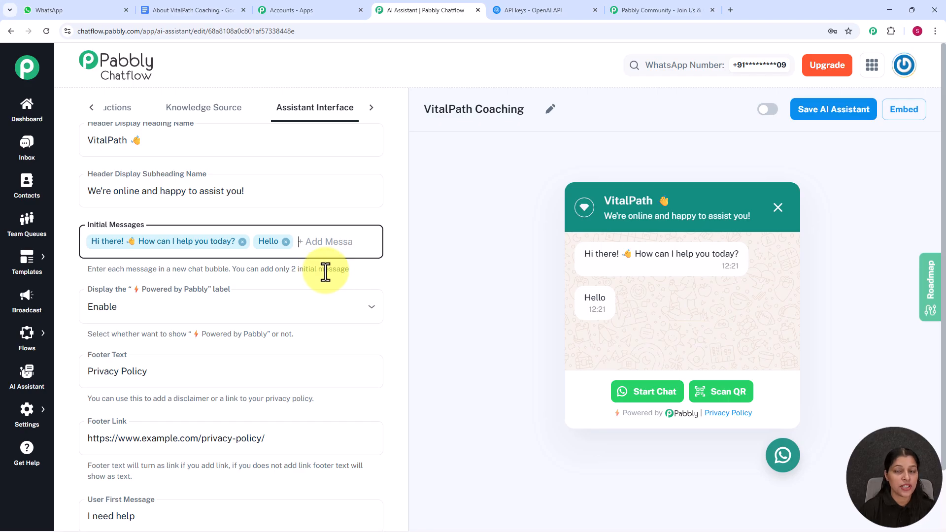
pyautogui.click(286, 242)
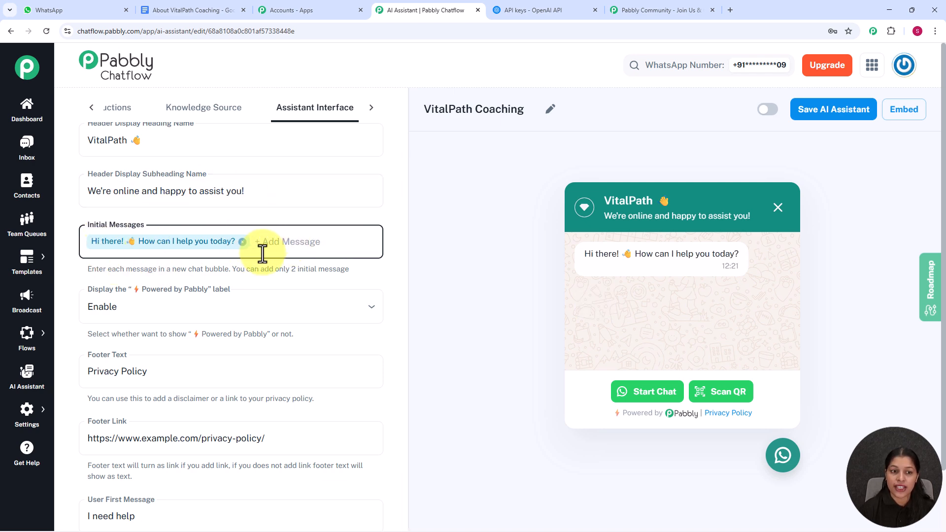
pyautogui.moveTo(100, 256); pyautogui.dragTo(257, 248)
# - Try disabling the "Powered by Pabbly" label in the assistant interface, and set it back to Enable
pyautogui.scroll(-2, 324, 258)
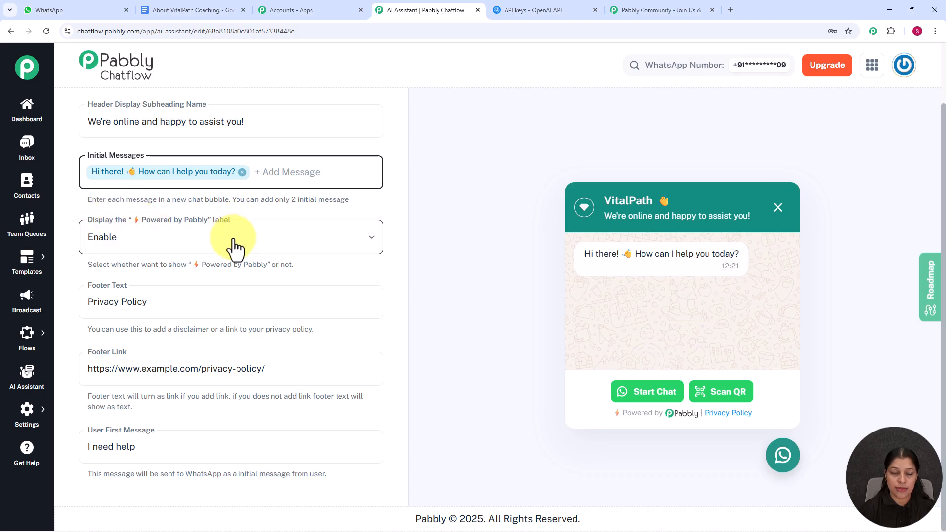
pyautogui.click(313, 246)
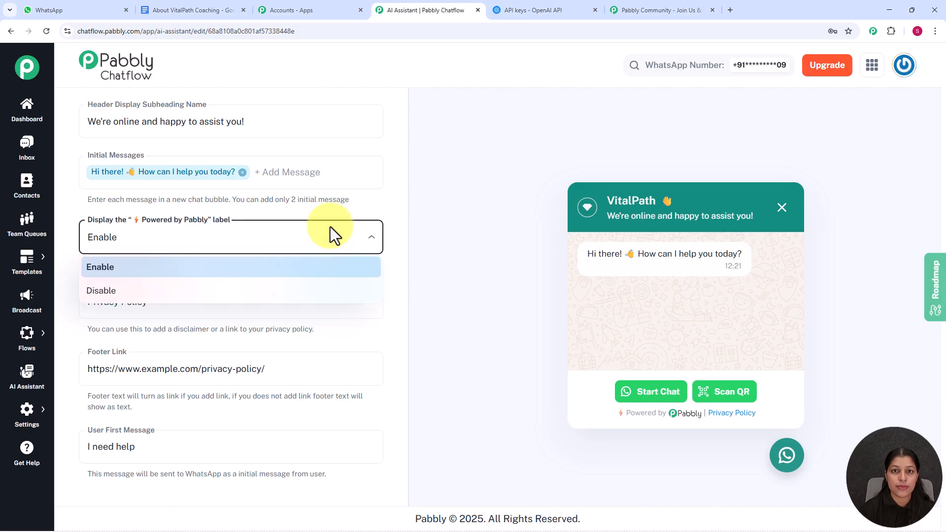
pyautogui.click(186, 294)
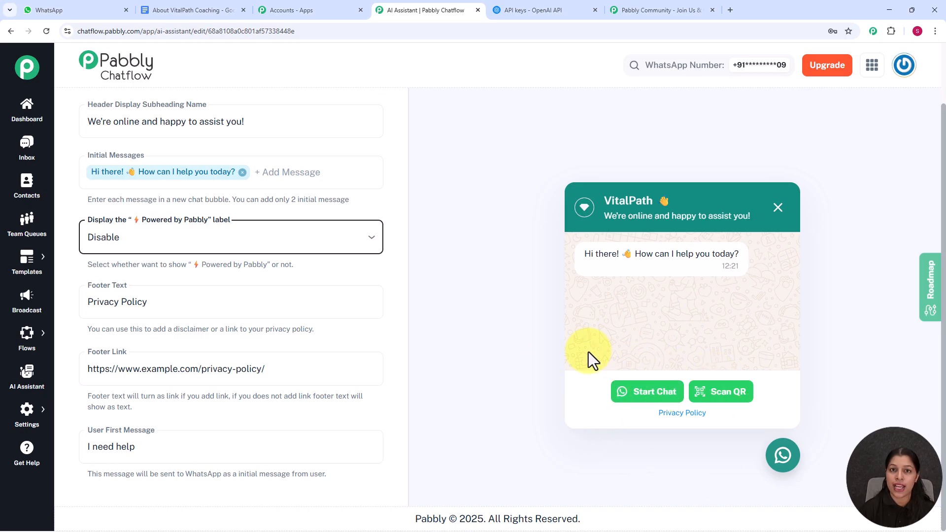
pyautogui.click(331, 249)
pyautogui.click(186, 272)
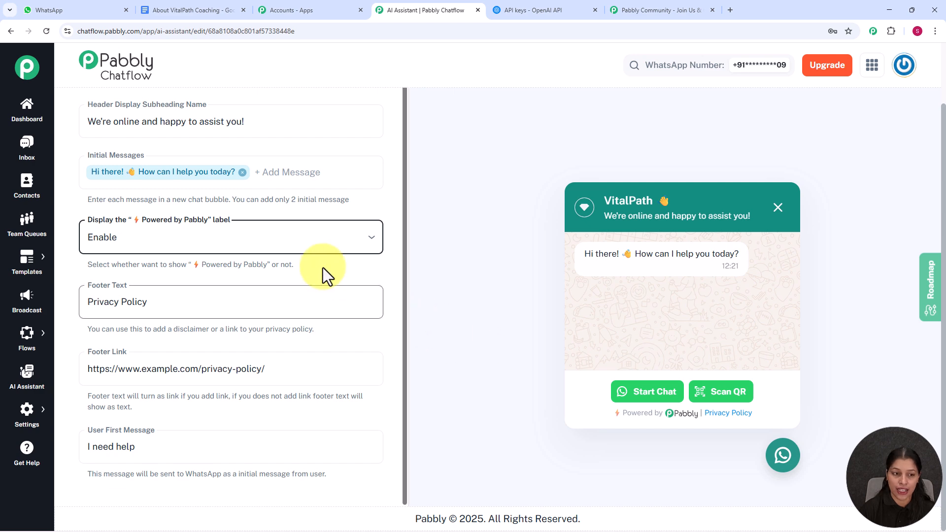
# - Change the User First Message to "Hey I need help"
pyautogui.click(95, 297)
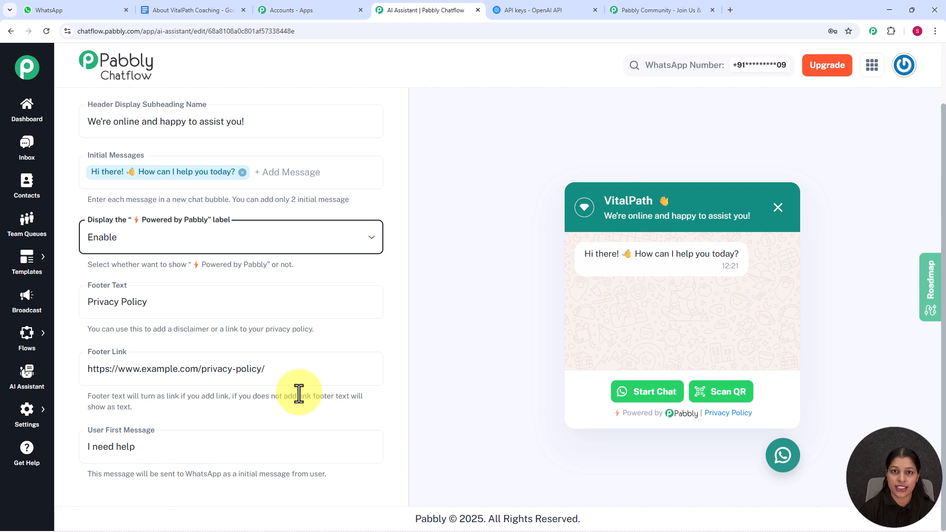
pyautogui.click(127, 449)
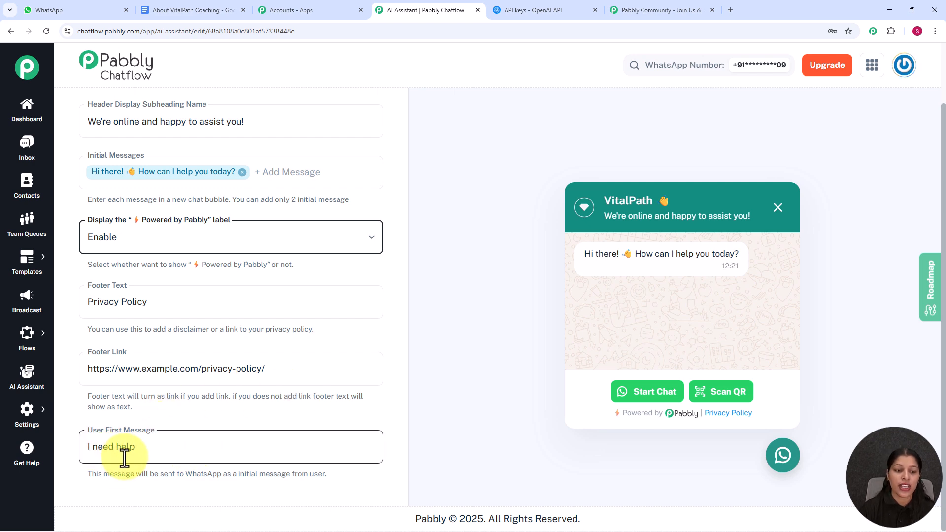
pyautogui.click(87, 449)
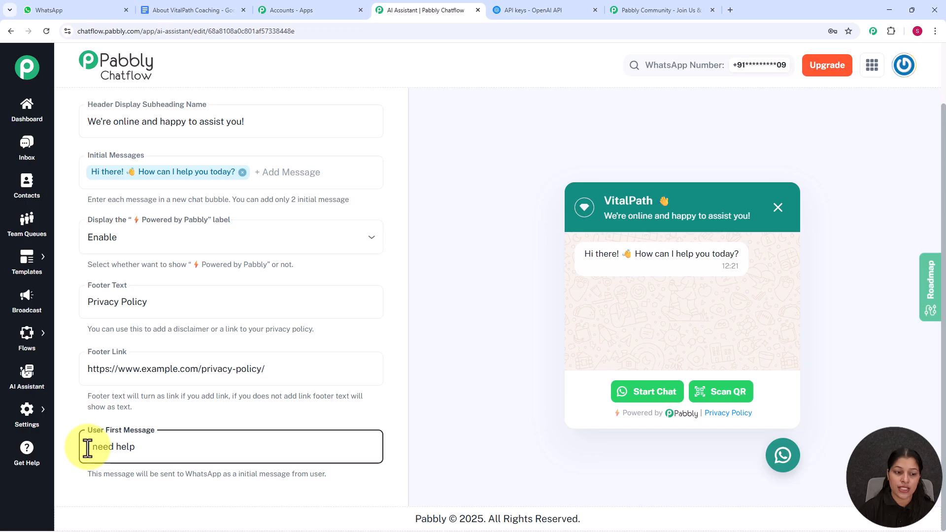
pyautogui.write('Hey')
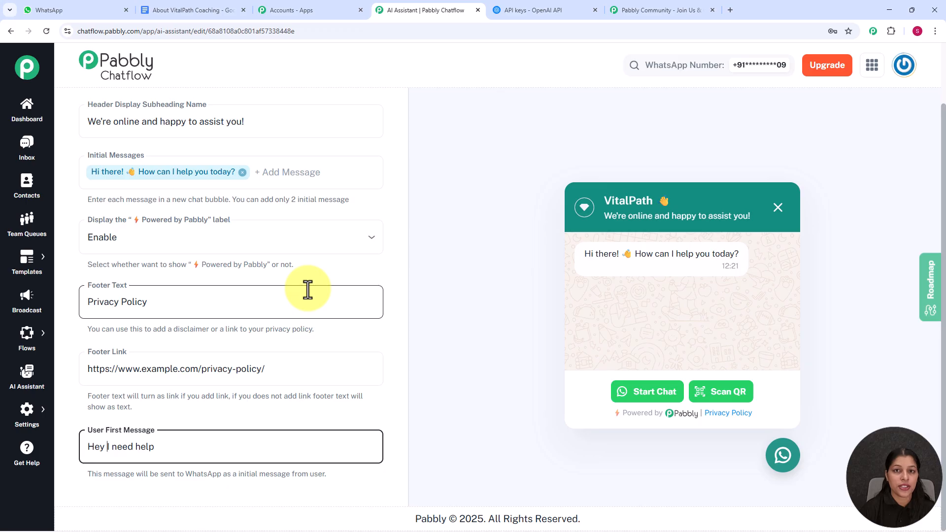
# - In the assistant's Styling settings, try the Dark theme mode, and set it back to Light
pyautogui.scroll(1, 308, 295)
pyautogui.scroll(3, 308, 297)
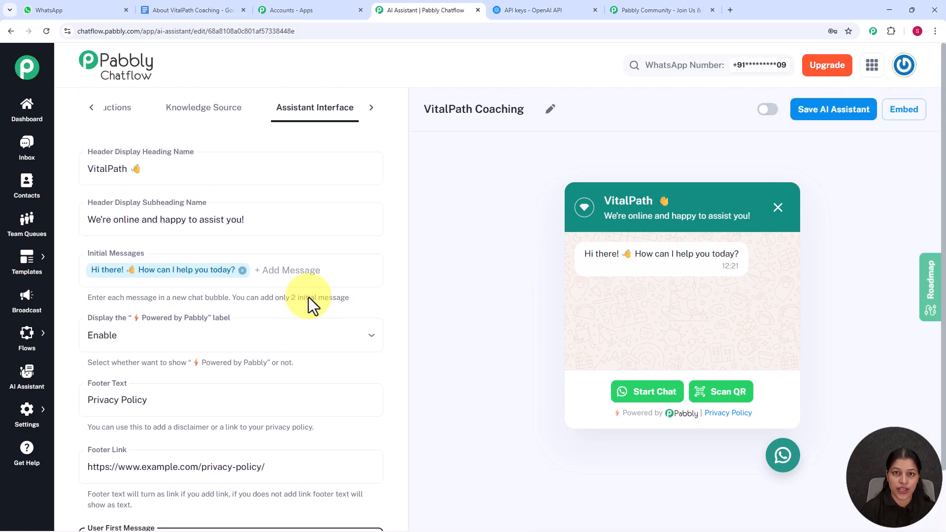
pyautogui.click(371, 109)
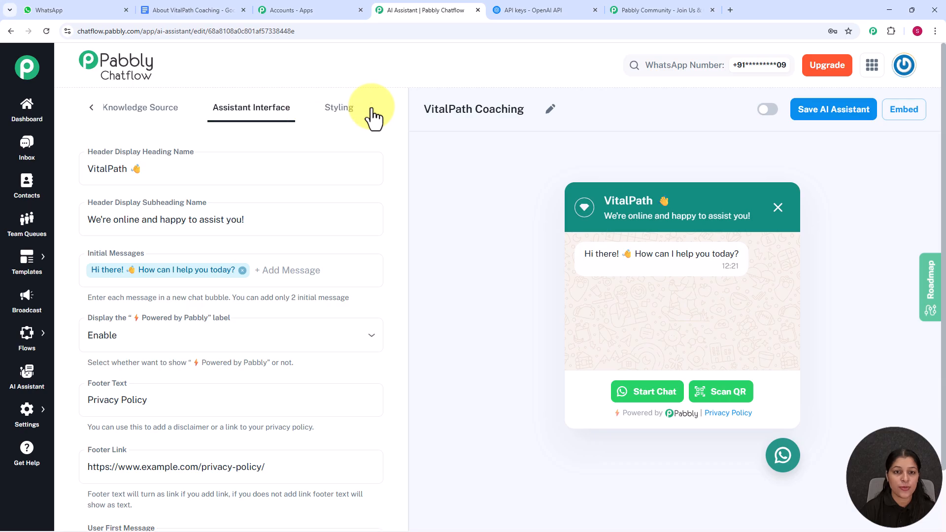
pyautogui.click(329, 114)
pyautogui.click(293, 295)
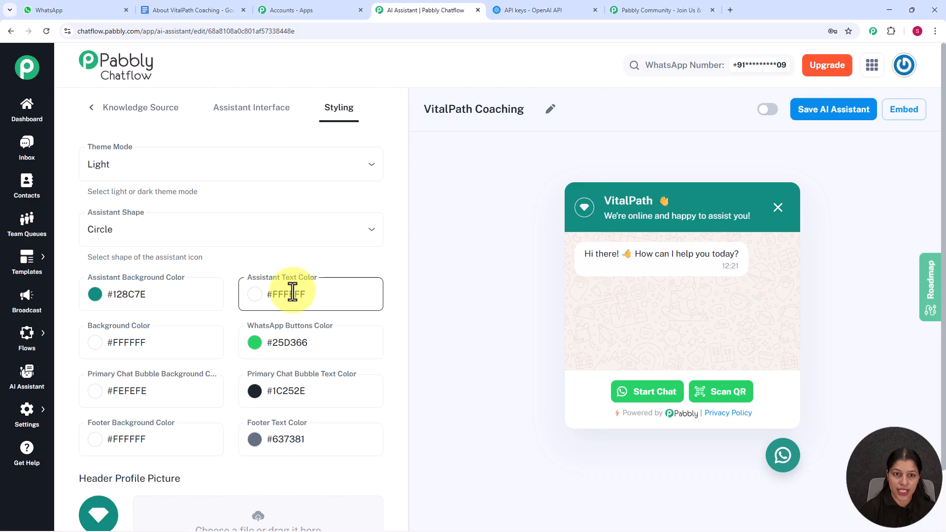
pyautogui.click(168, 178)
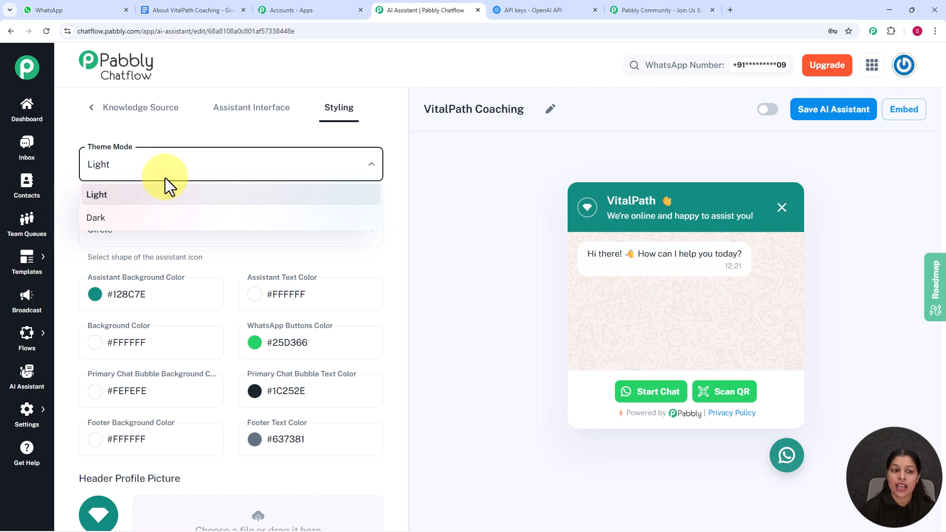
pyautogui.click(154, 222)
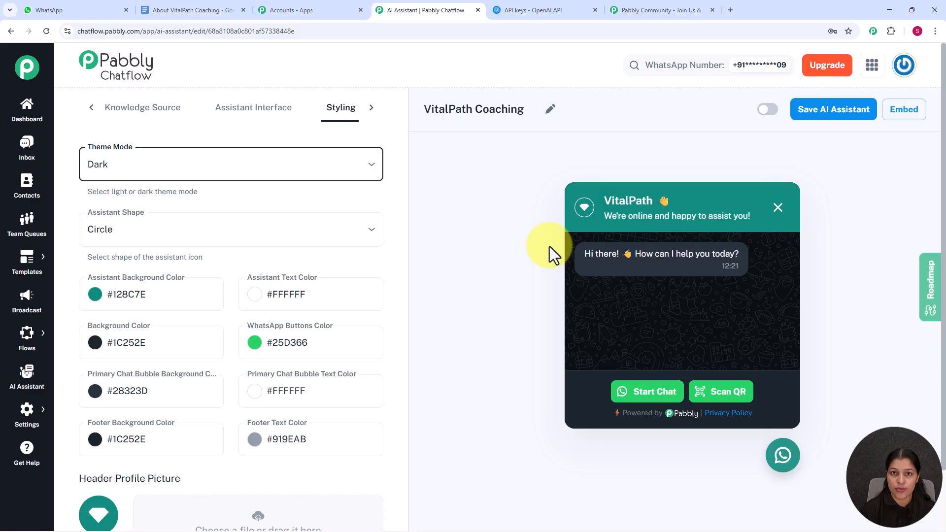
pyautogui.click(346, 166)
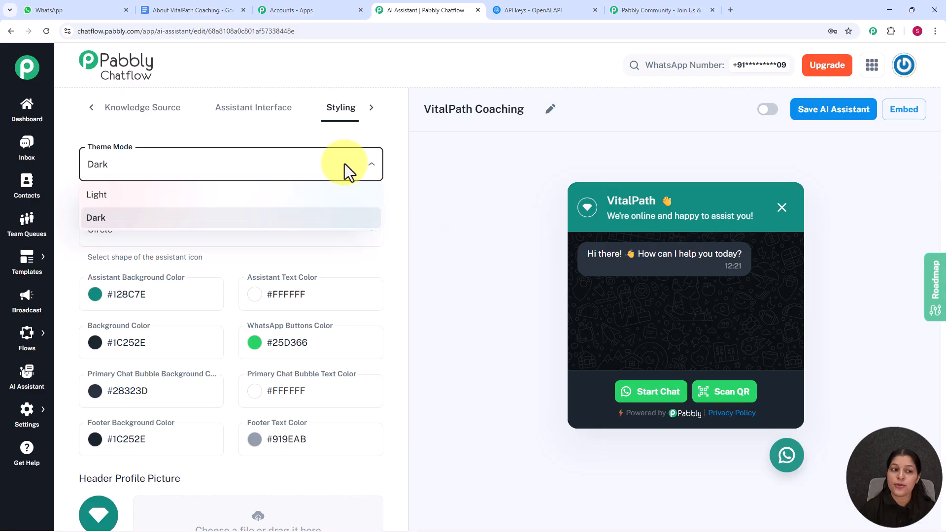
pyautogui.click(188, 196)
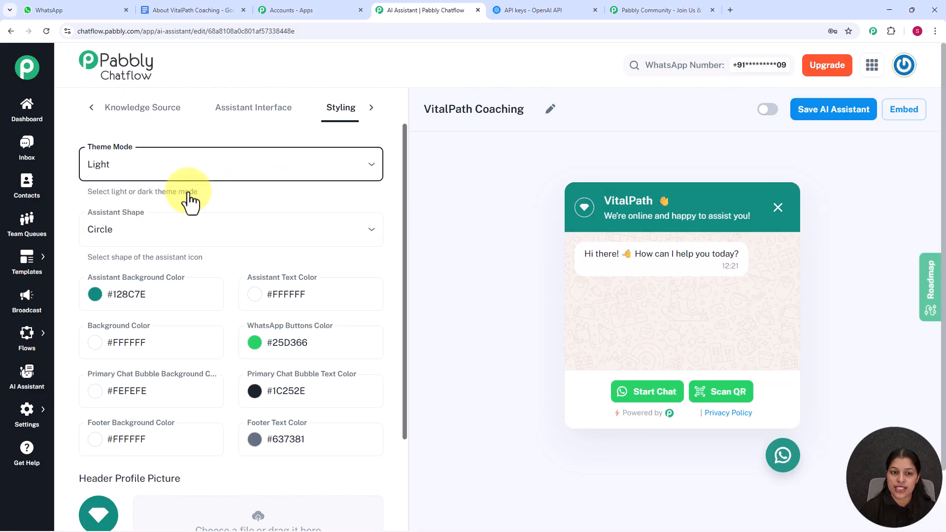
# - Examine the Assistant Shape options, the color settings, and the header, assistant and background picture settings without changing them
pyautogui.scroll(-2, 232, 202)
pyautogui.scroll(1, 235, 201)
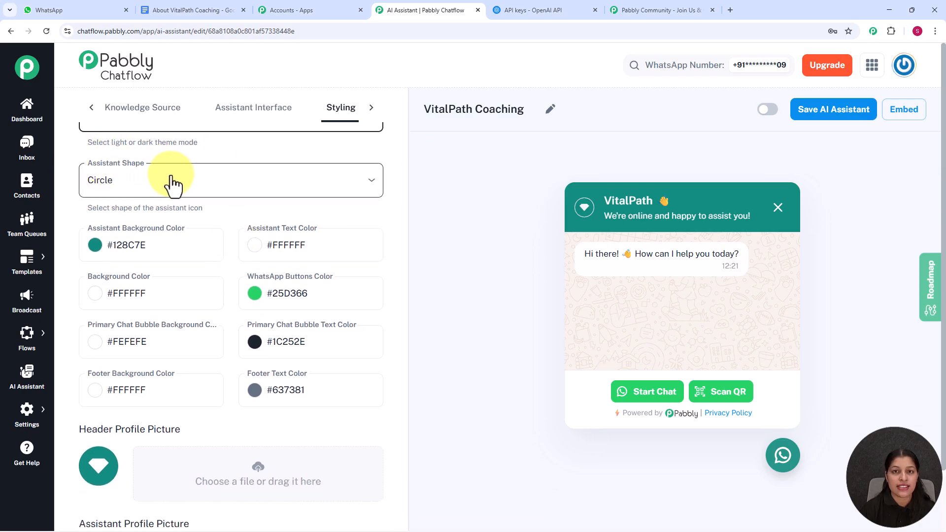
pyautogui.click(354, 186)
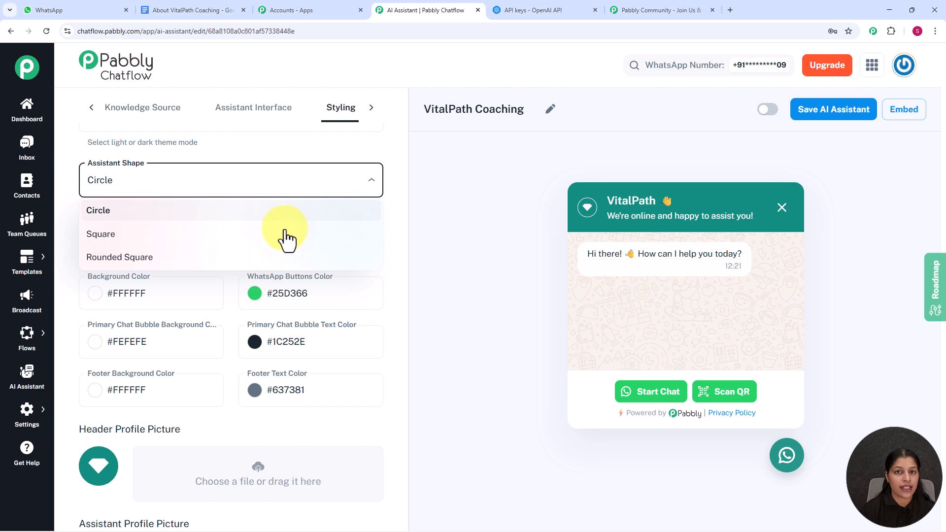
pyautogui.click(440, 232)
pyautogui.scroll(-1, 114, 268)
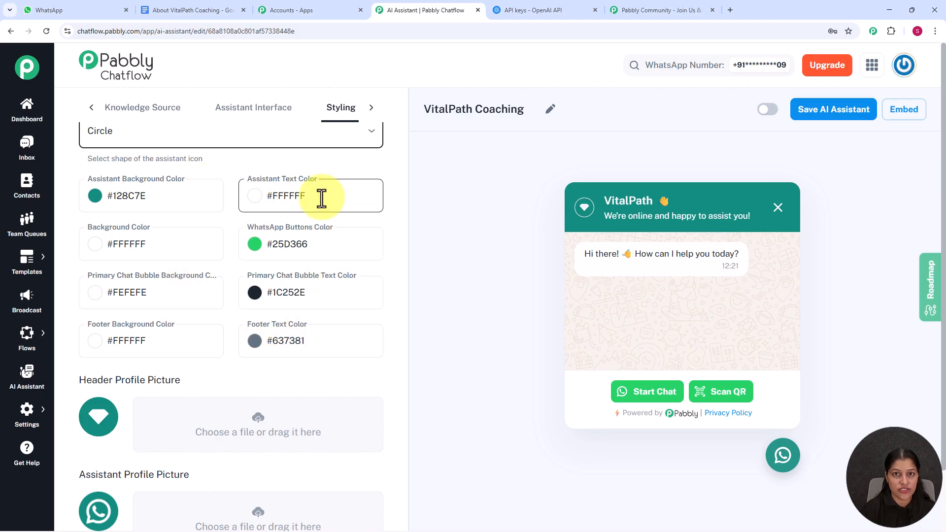
pyautogui.scroll(-3, 349, 332)
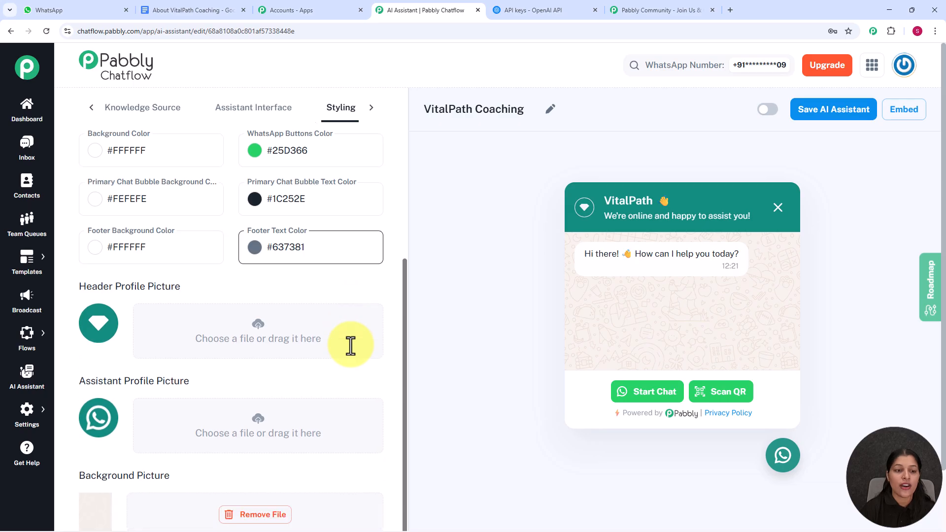
pyautogui.scroll(-2, 350, 347)
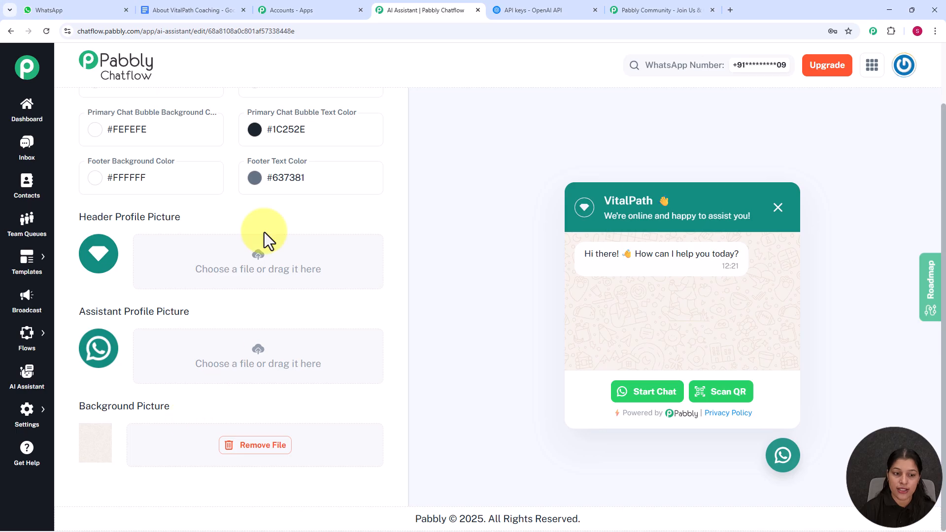
pyautogui.scroll(1, 373, 263)
pyautogui.scroll(3, 373, 264)
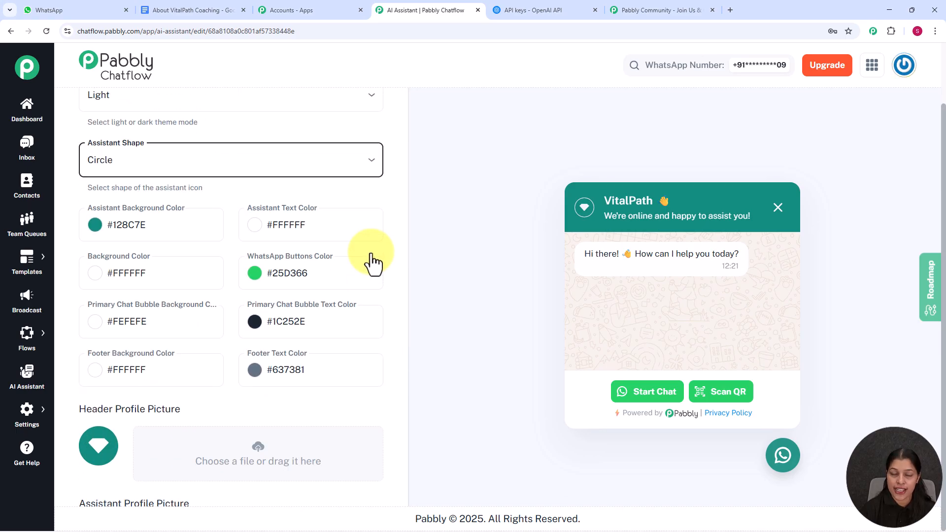
pyautogui.scroll(1, 740, 100)
# - Activate and save the VitalPath Coaching assistant, and view its embed script without copying it
pyautogui.click(819, 110)
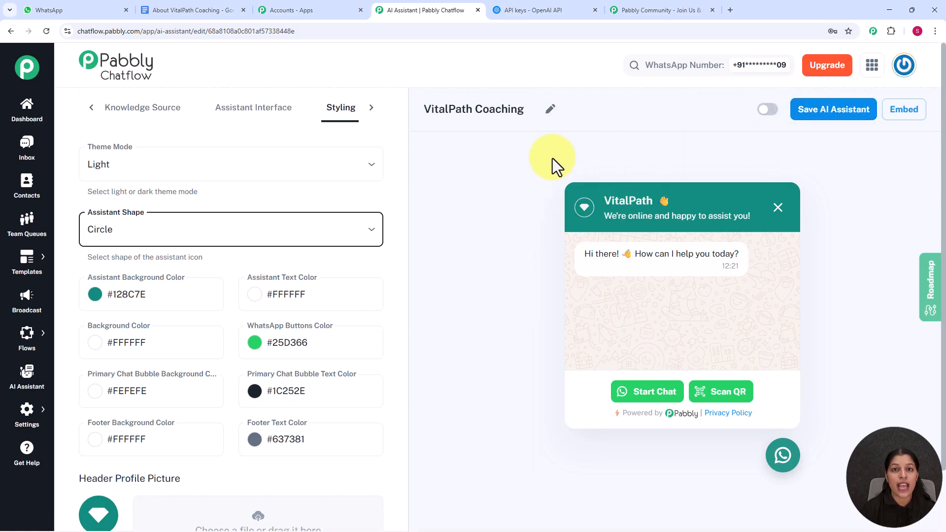
pyautogui.click(768, 110)
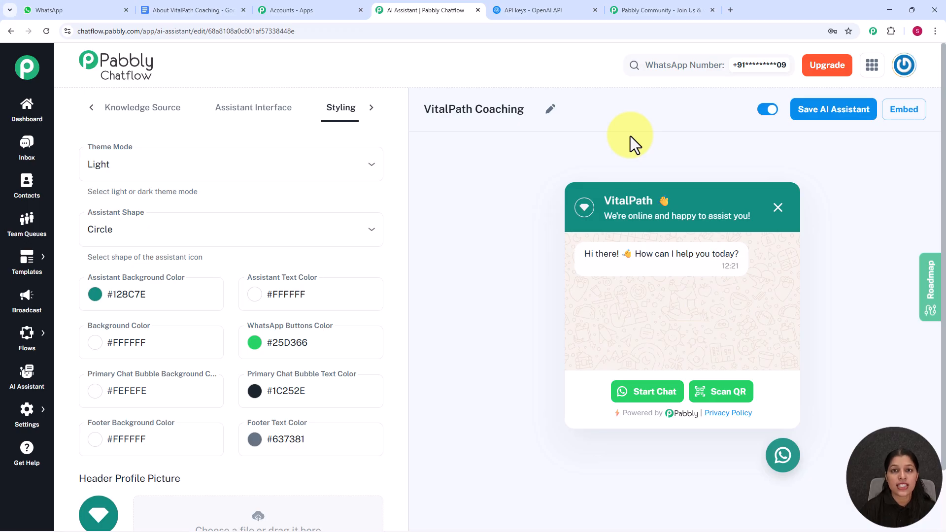
pyautogui.click(829, 125)
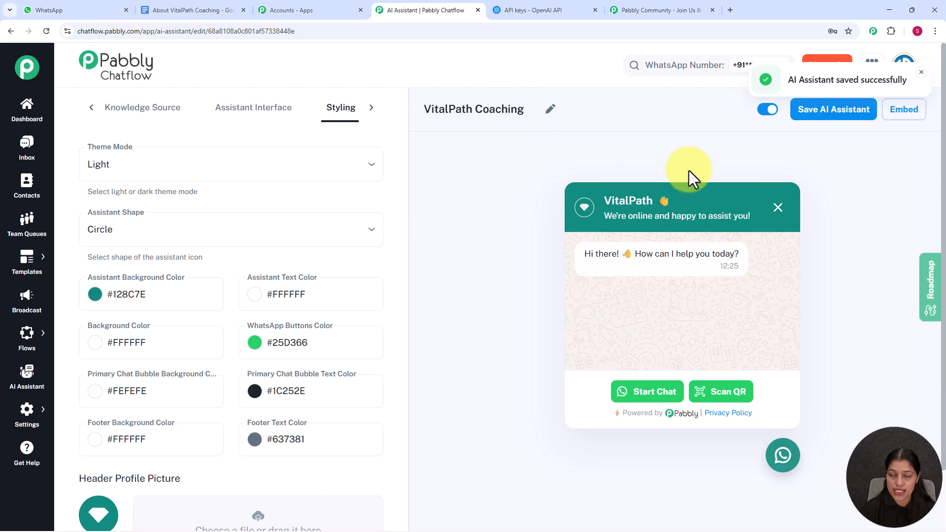
pyautogui.click(898, 127)
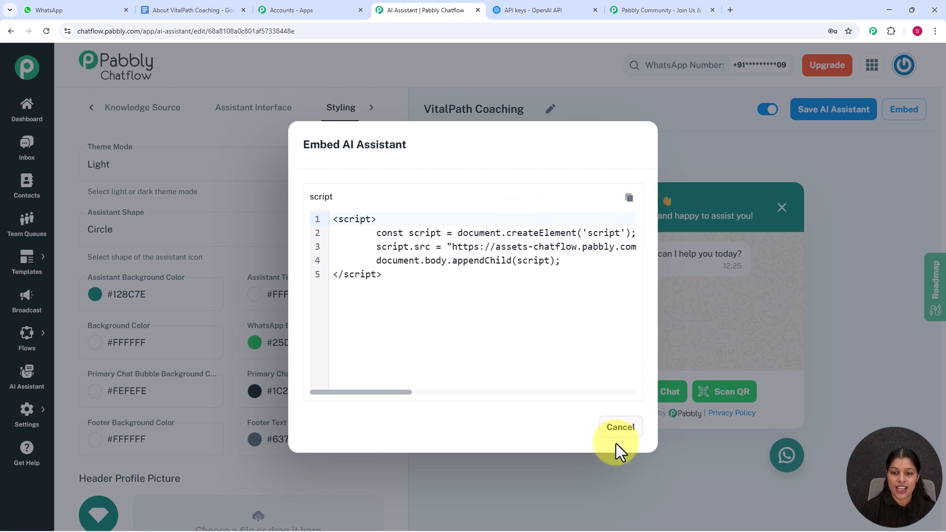
pyautogui.click(619, 428)
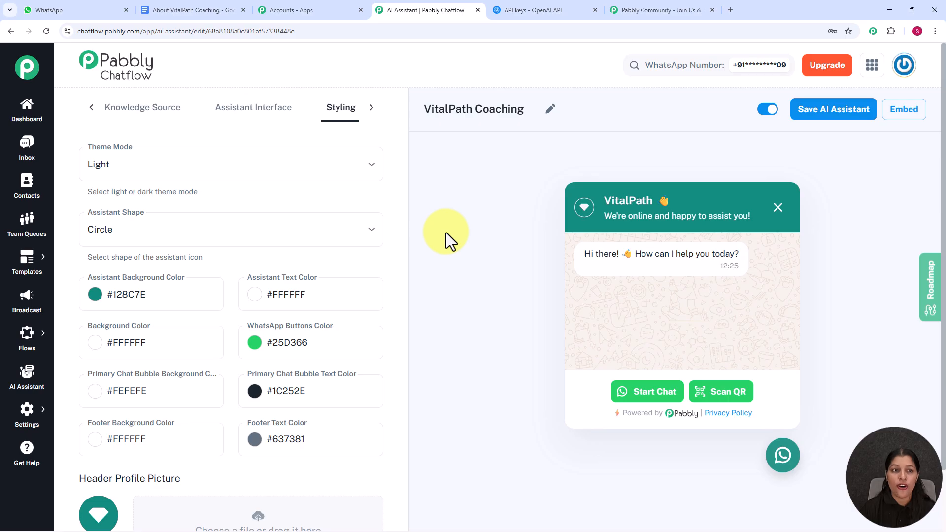
# - In the Inbox conversation whose latest message begins "You can track", enable the AI assistant with VitalPath Coaching selected
pyautogui.click(31, 155)
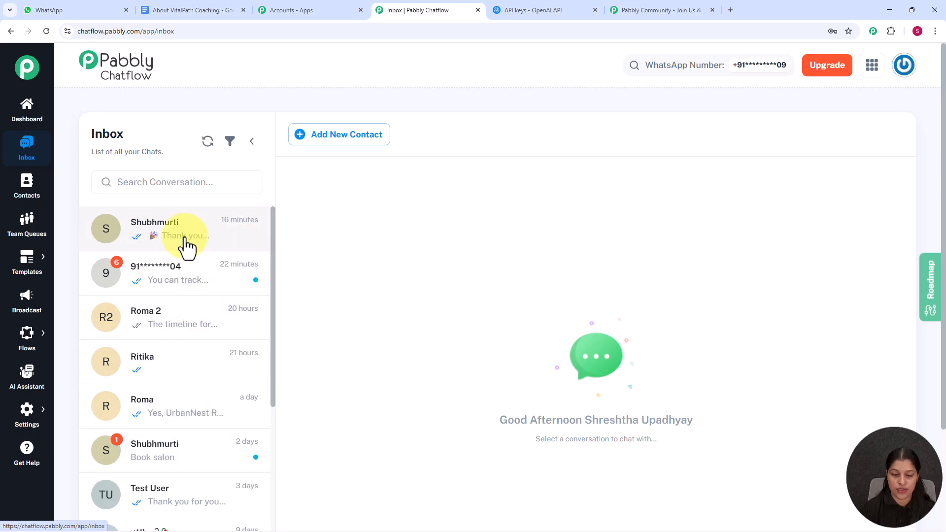
pyautogui.click(175, 280)
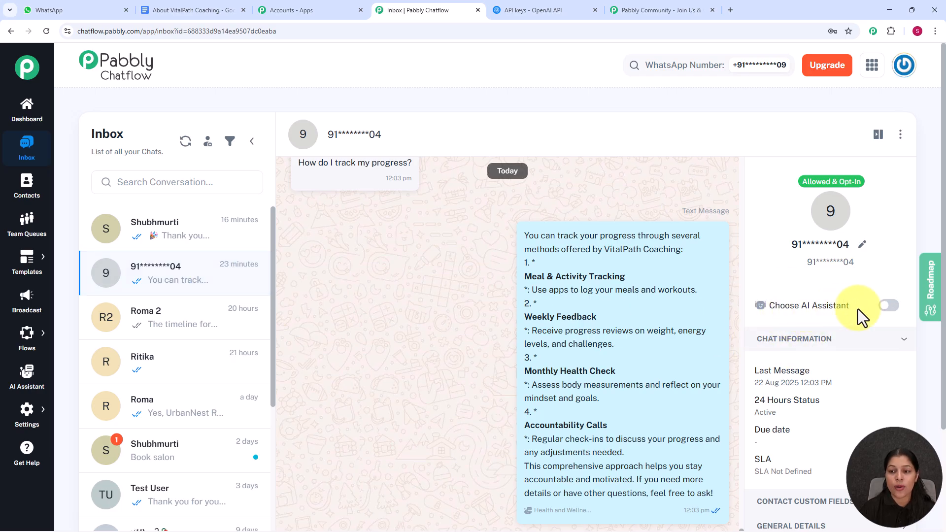
pyautogui.click(889, 306)
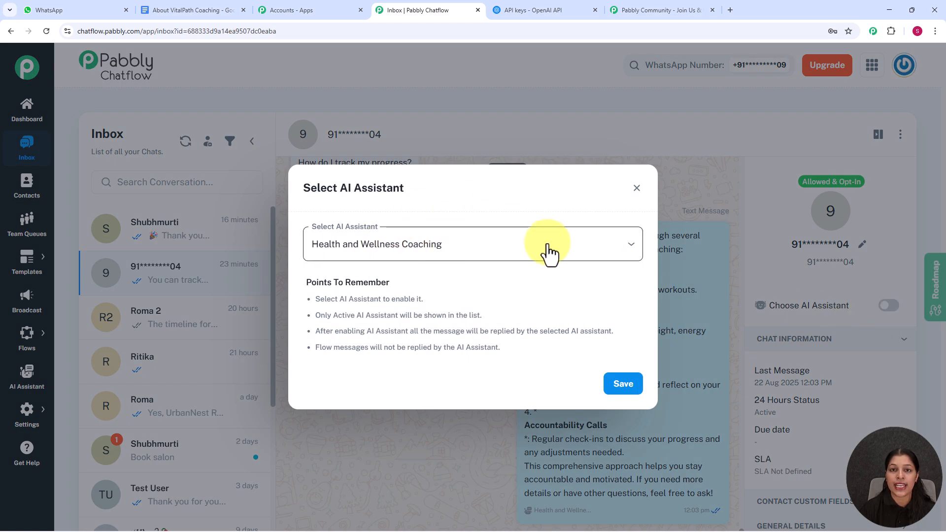
pyautogui.click(632, 248)
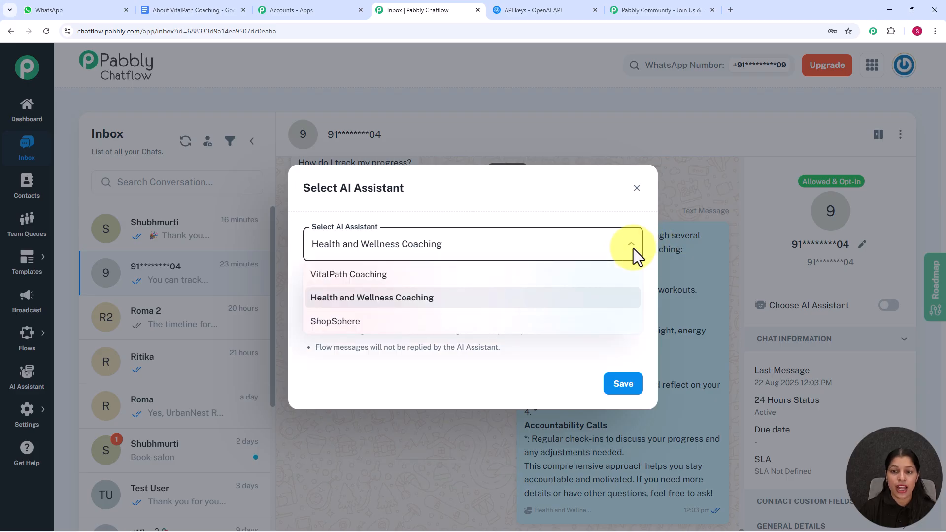
pyautogui.click(363, 277)
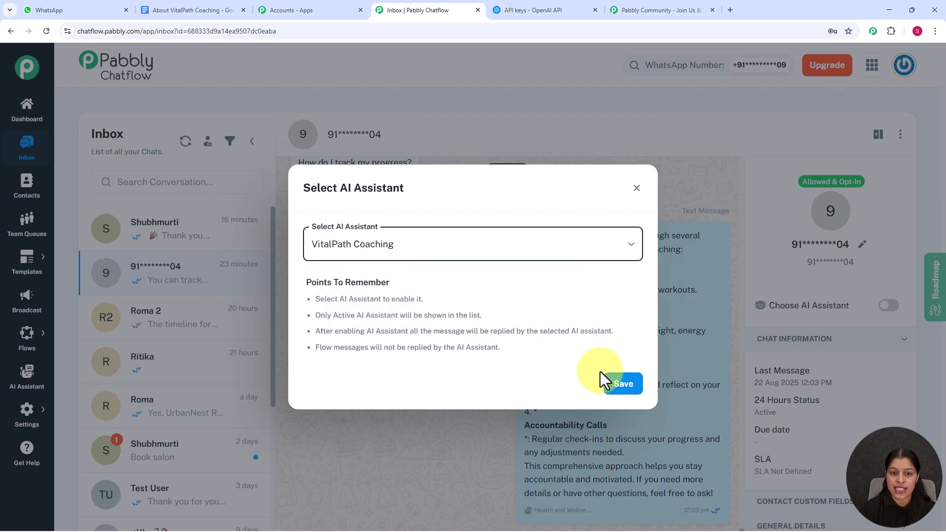
pyautogui.click(620, 391)
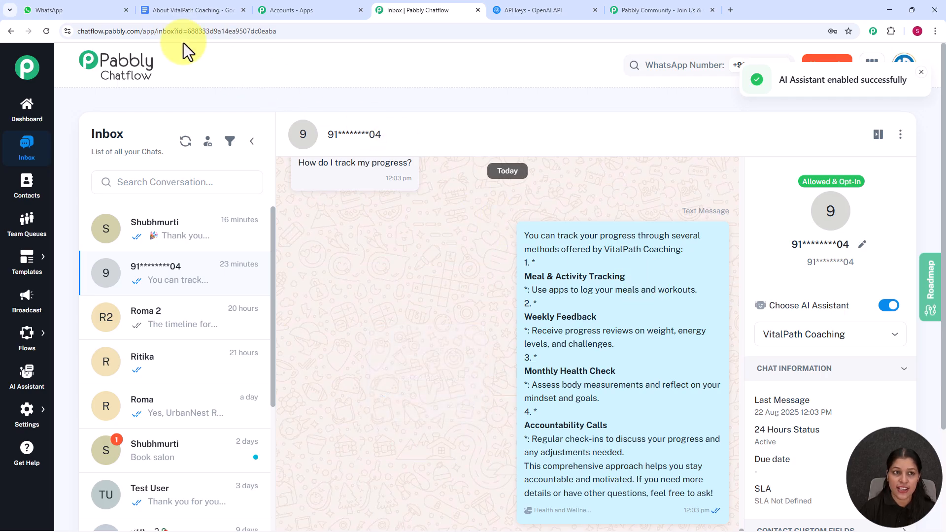
# - Switch to WhatsApp Web and clear the chat with My Test Number
pyautogui.click(82, 10)
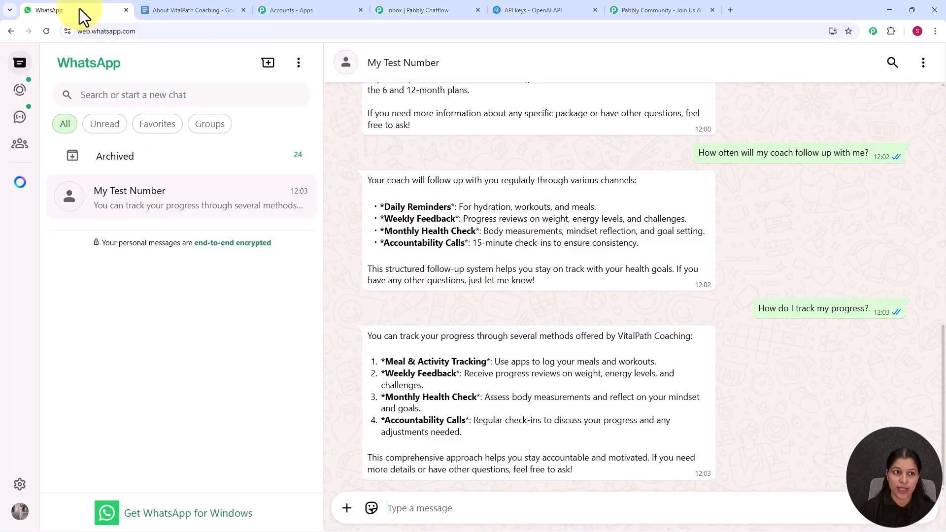
pyautogui.click(923, 63)
pyautogui.click(850, 331)
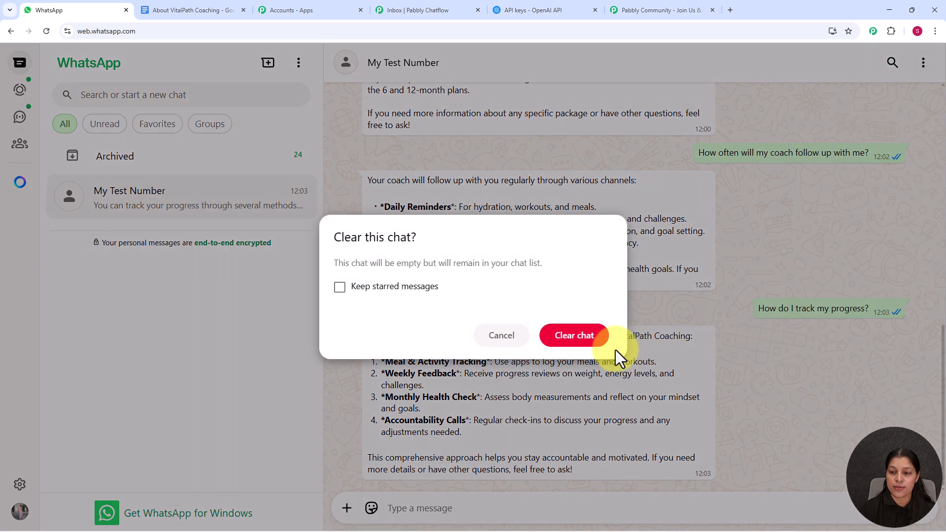
pyautogui.click(574, 340)
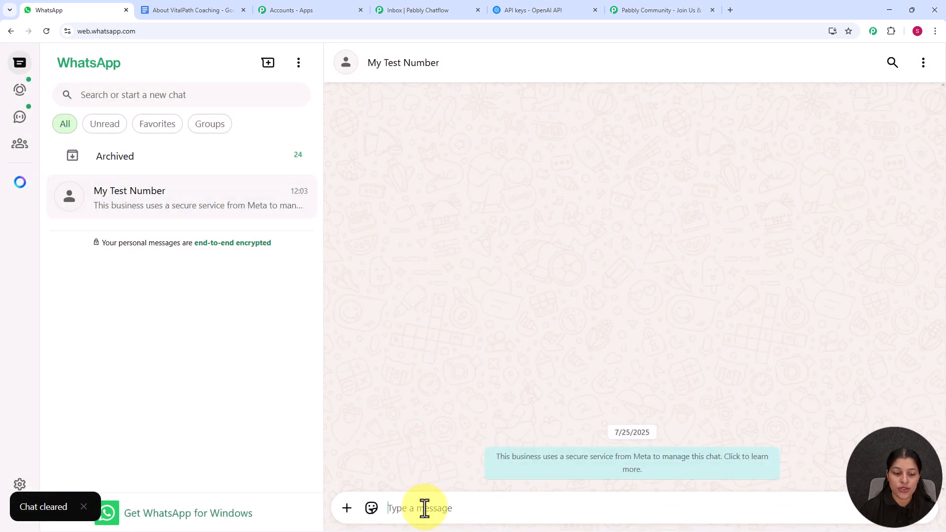
# - Send My Test Number the message "Hey I need help", followed by "Provide me the packages you offer"
pyautogui.write('H')
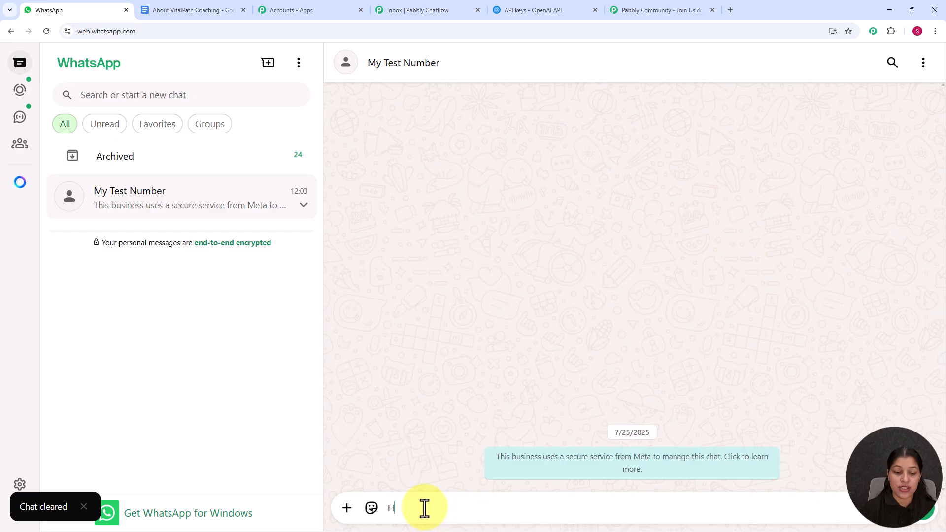
pyautogui.write('ey I')
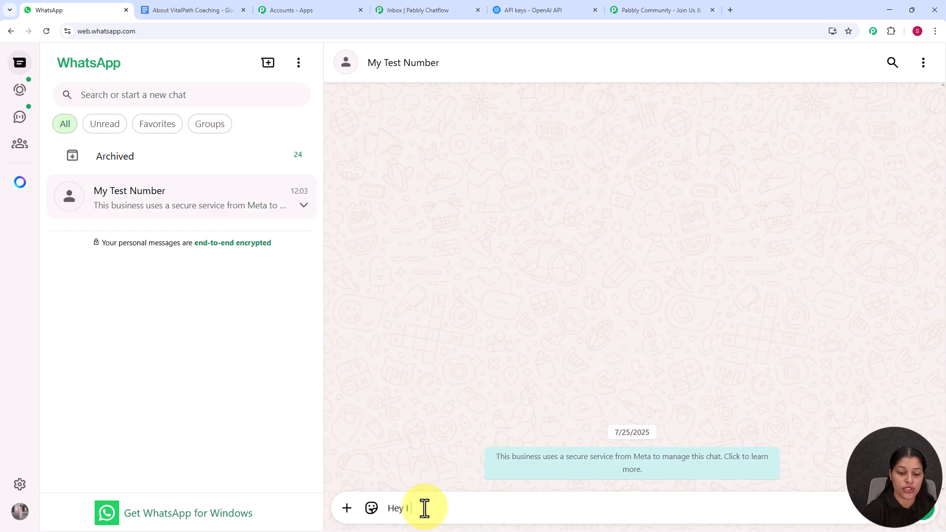
pyautogui.write(' need help')
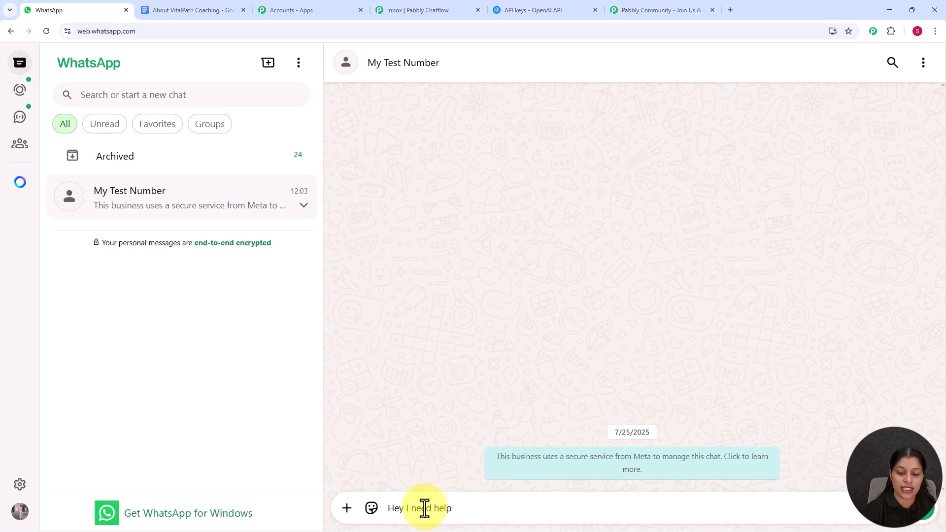
pyautogui.press('Return')
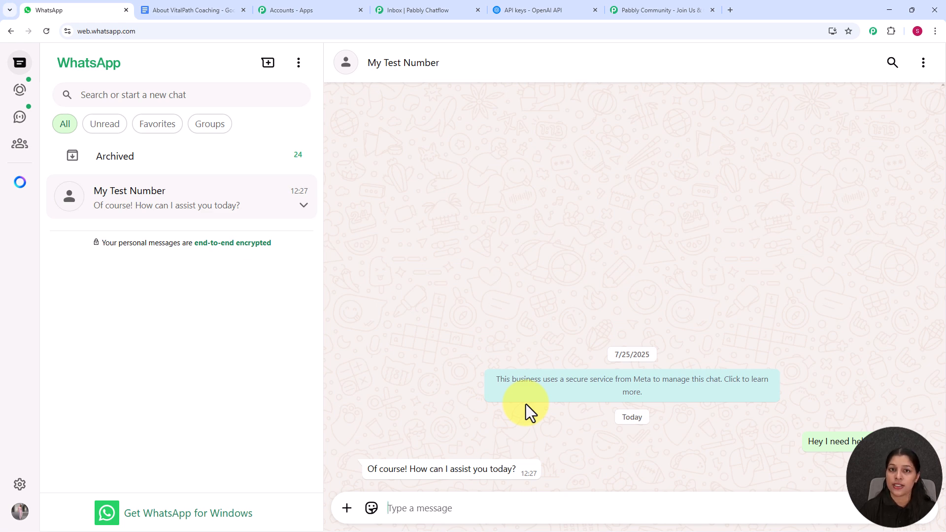
pyautogui.write('Provide me the packages you offer')
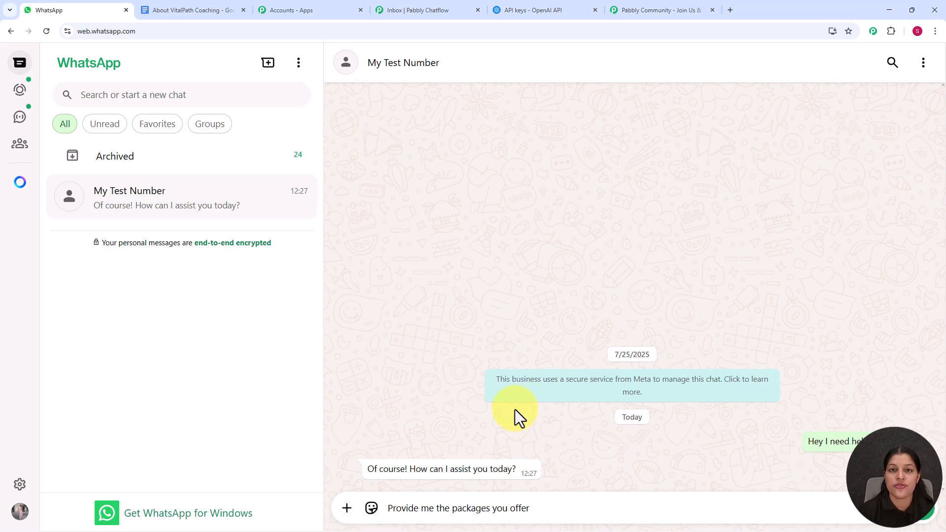
pyautogui.press('Return')
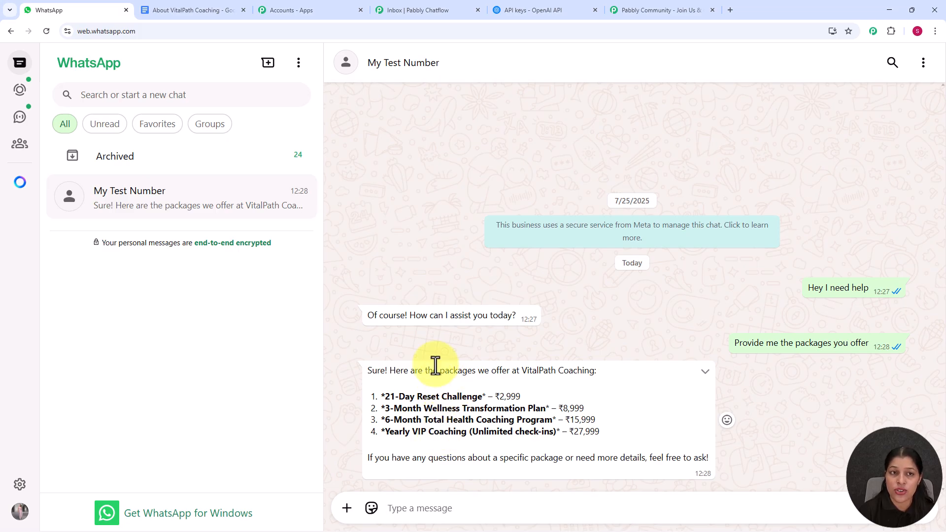
# - Switch to the About VitalPath Coaching document in Google Docs and check the assistant's reply against the Pricing & Packages section
pyautogui.click(206, 11)
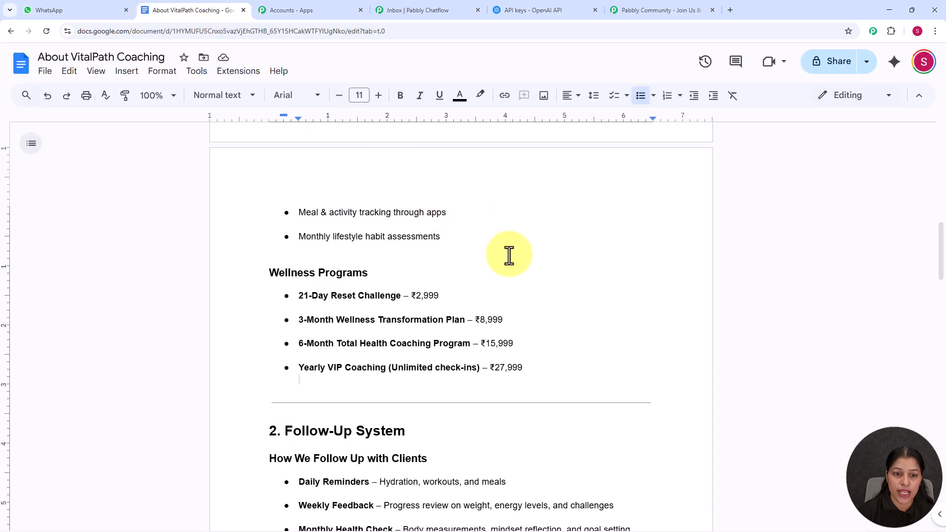
pyautogui.scroll(-20, 507, 251)
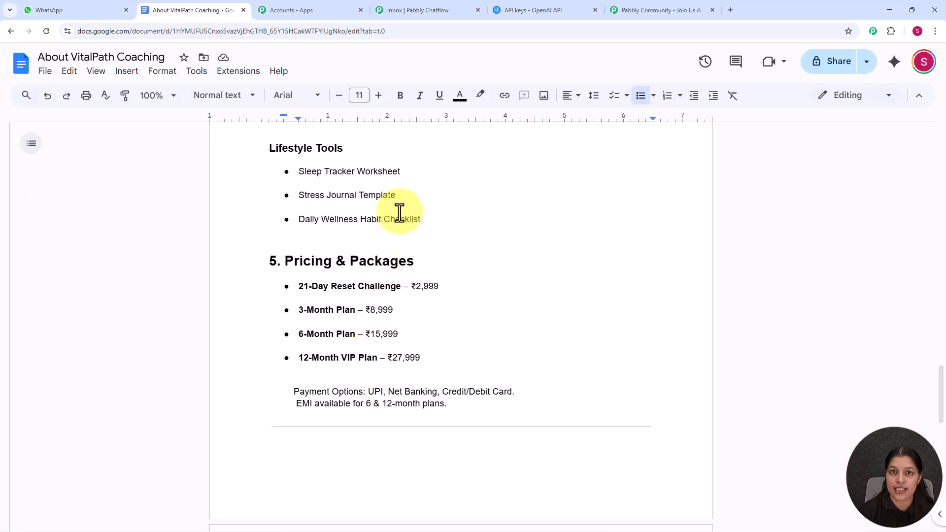